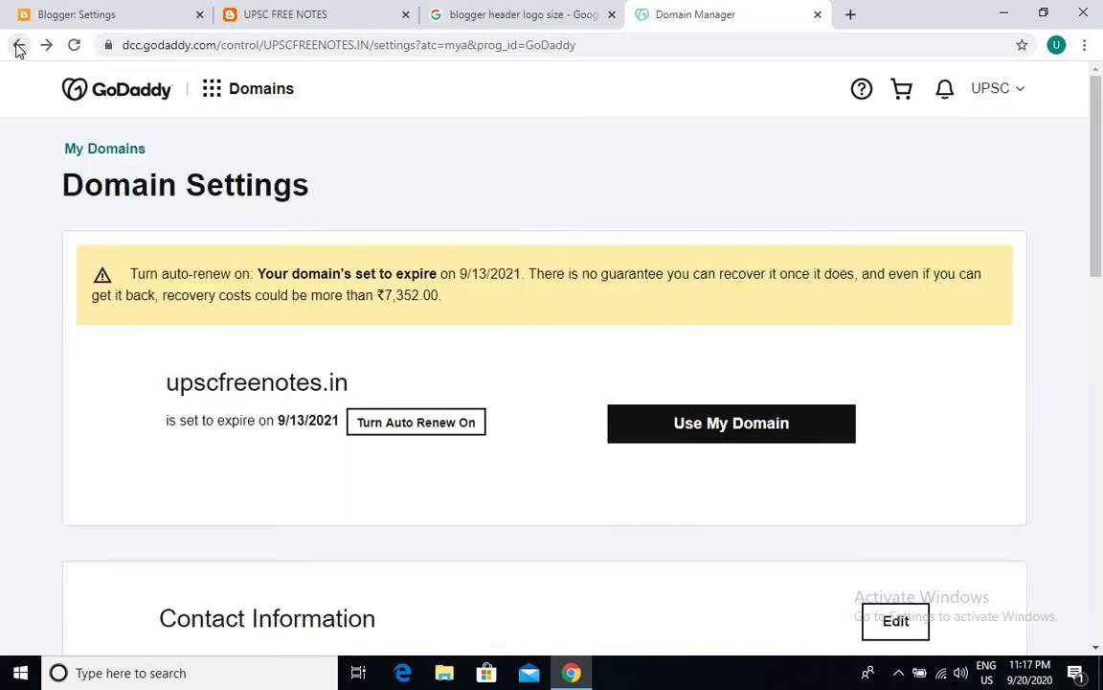
scroll(337, 375, "down", 5)
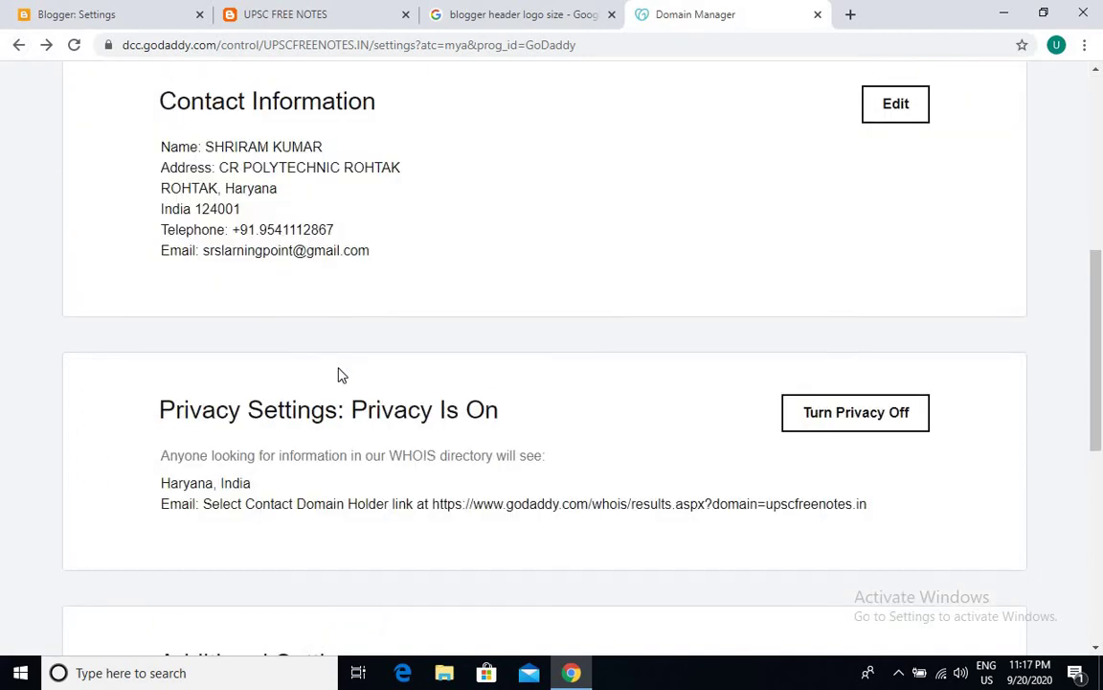
scroll(337, 376, "down", 5)
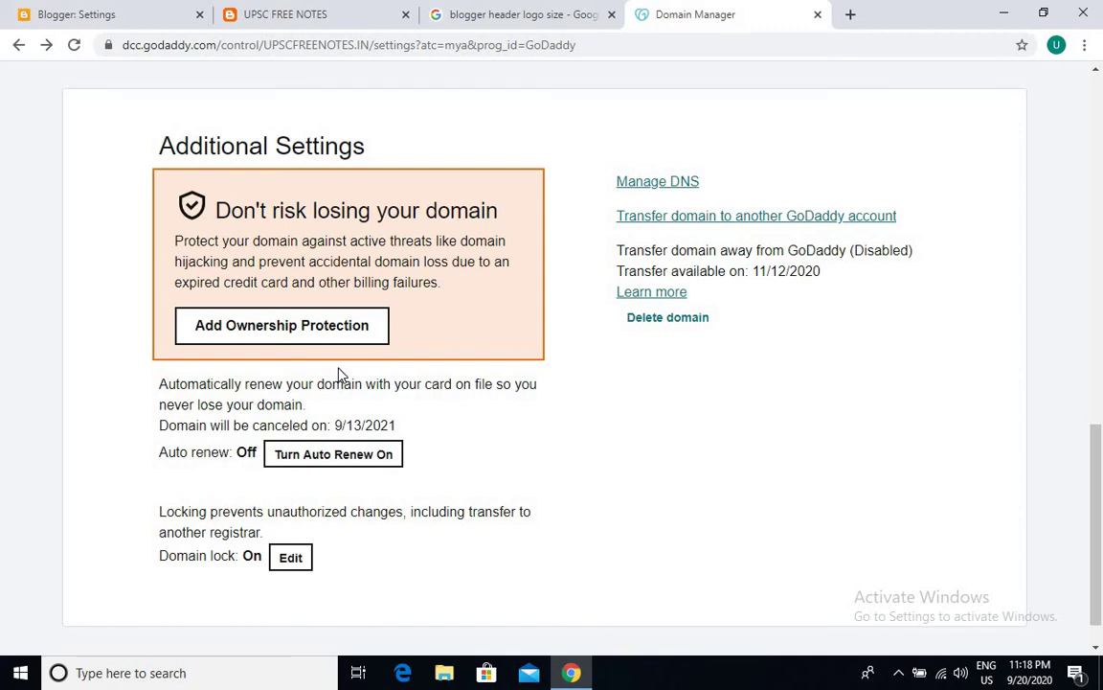
scroll(389, 540, "down", 1)
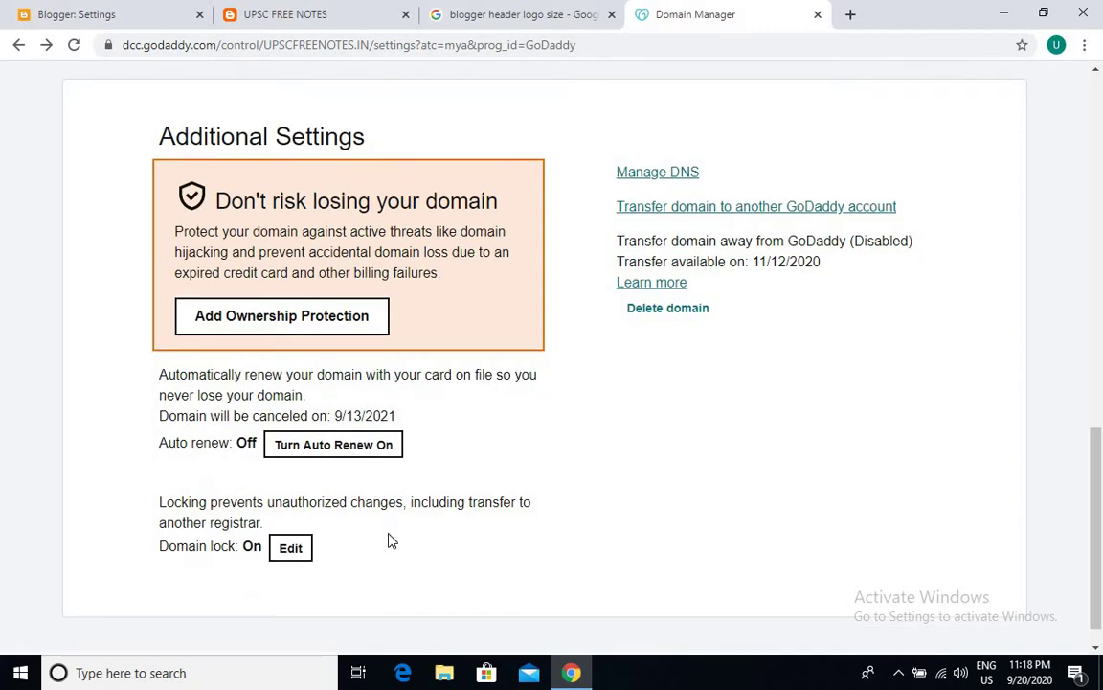
scroll(389, 540, "down", 1)
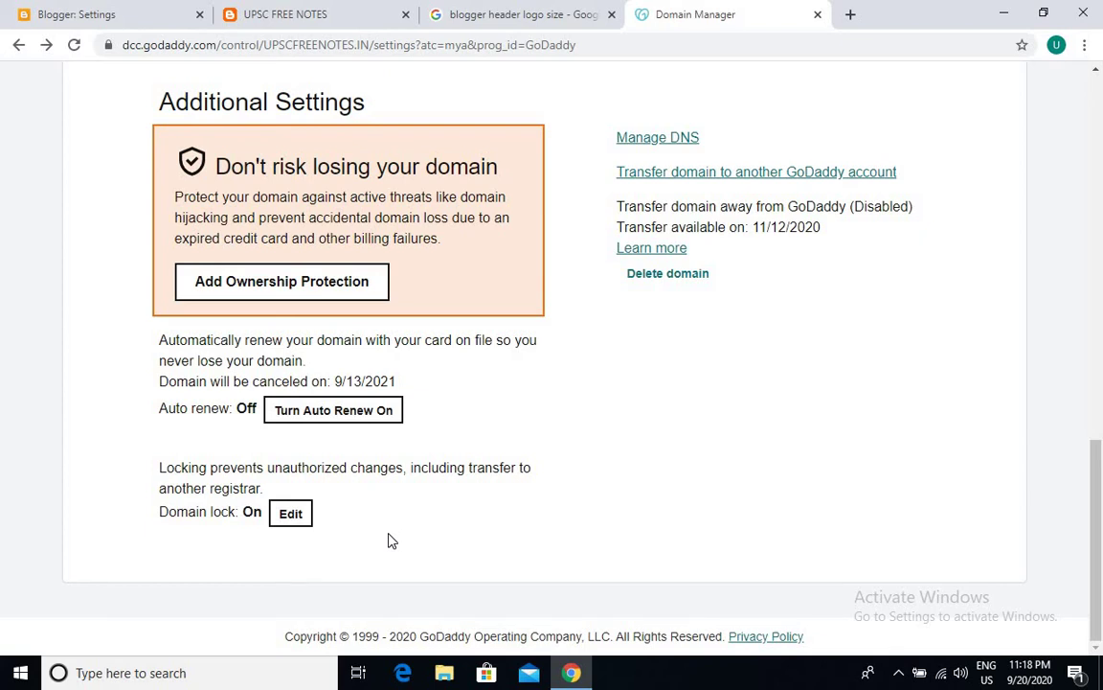
scroll(388, 540, "up", 12)
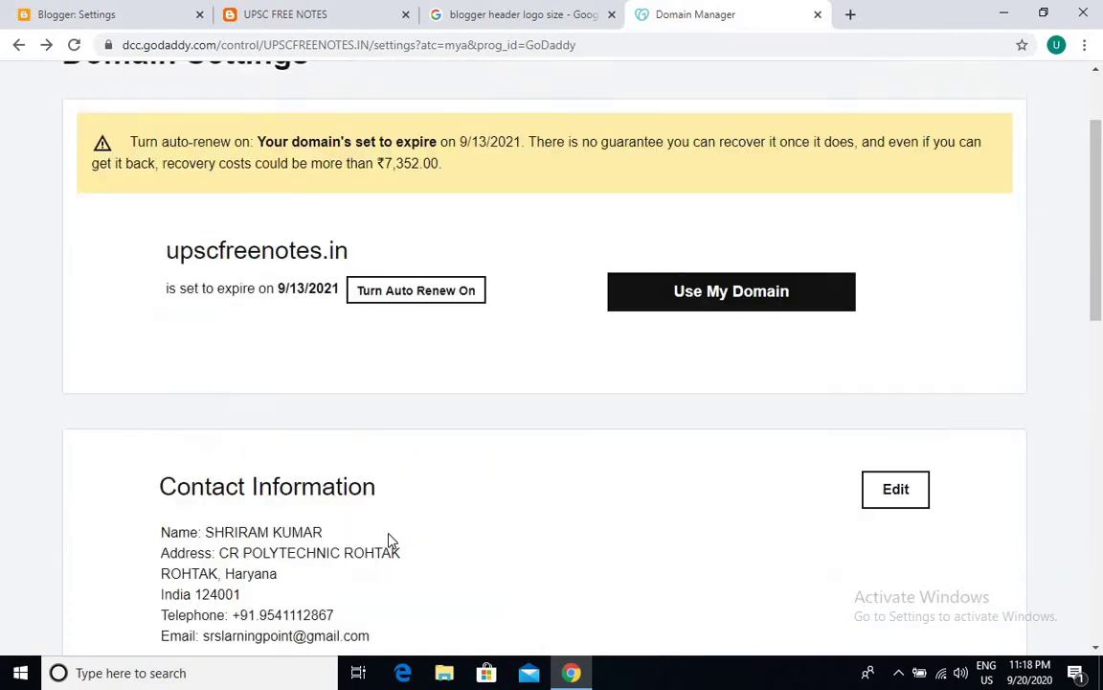
scroll(389, 540, "up", 2)
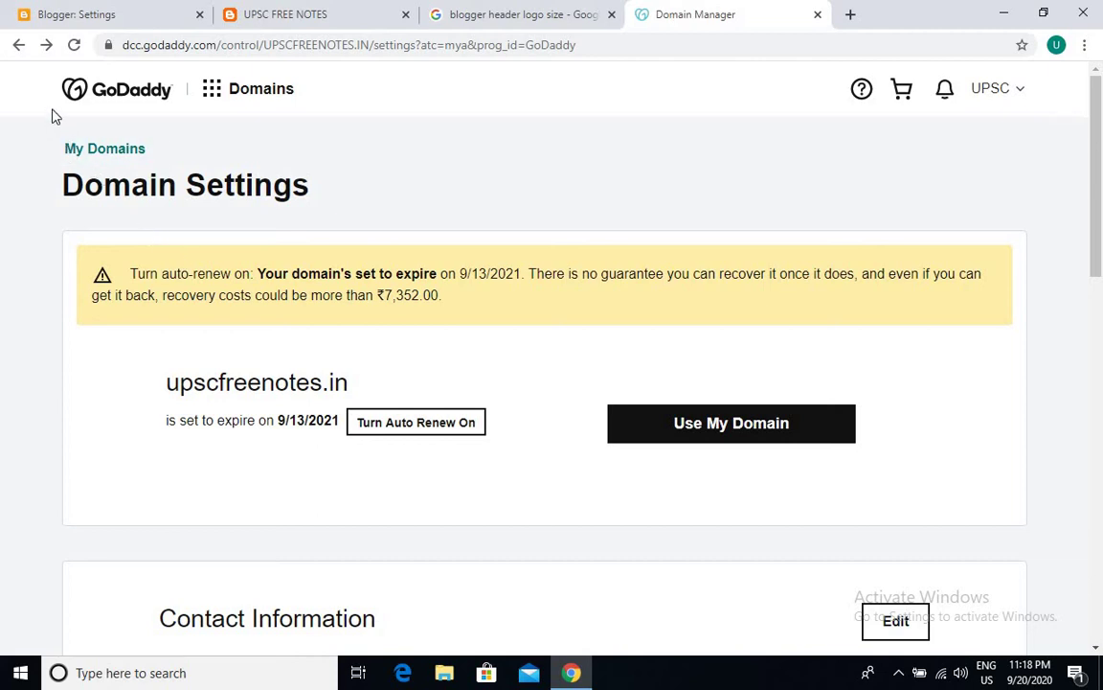
Return to the GoDaddy product list and open the DNS records of upscfreenotes.in
left_click(18, 45)
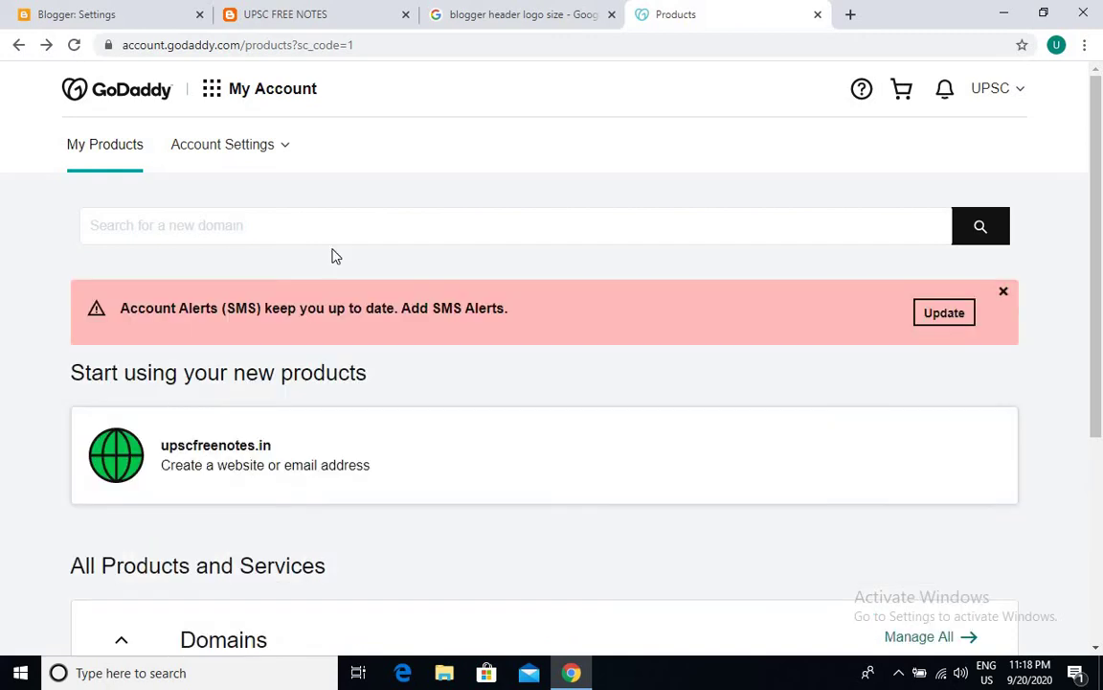
scroll(746, 481, "down", 3)
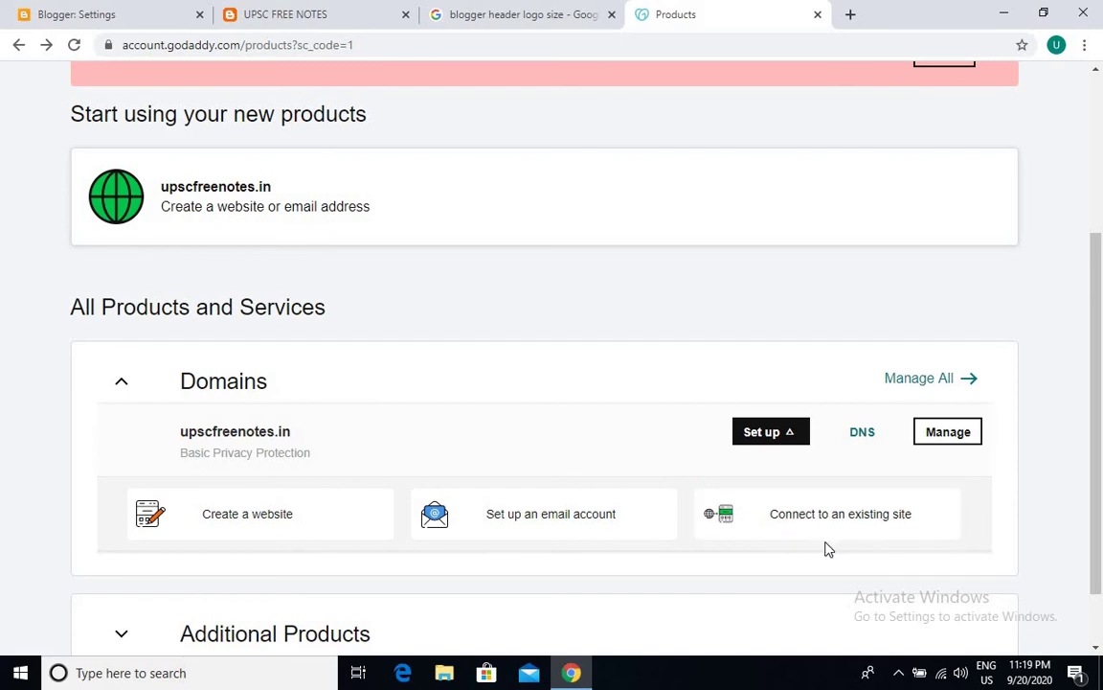
scroll(818, 552, "down", 1)
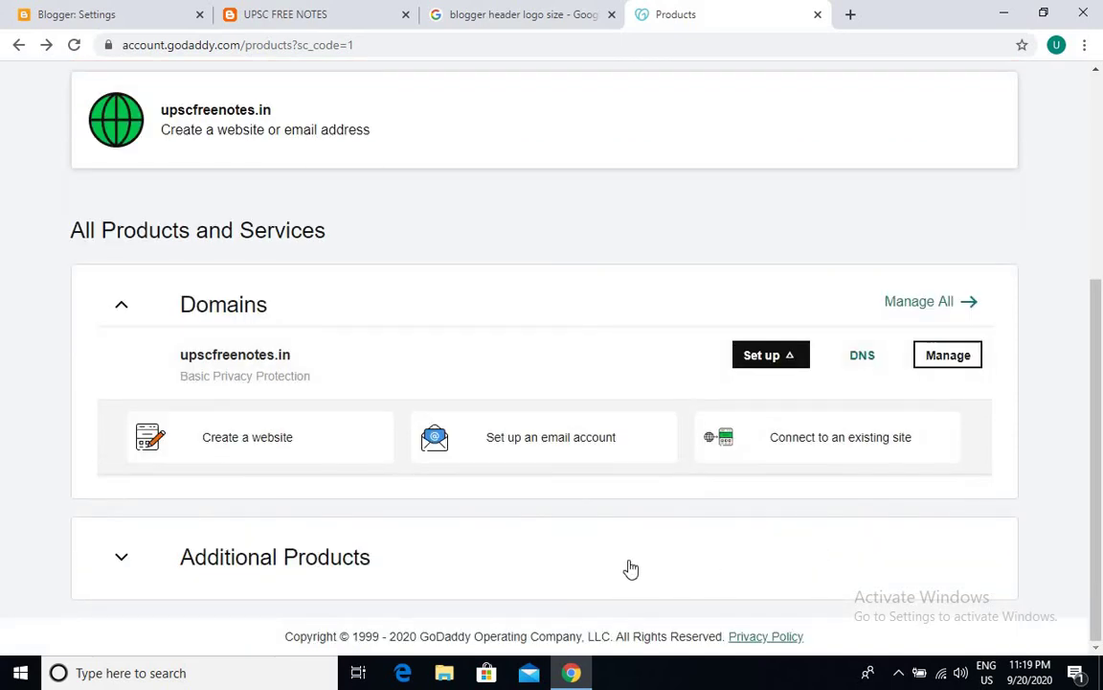
left_click(865, 357)
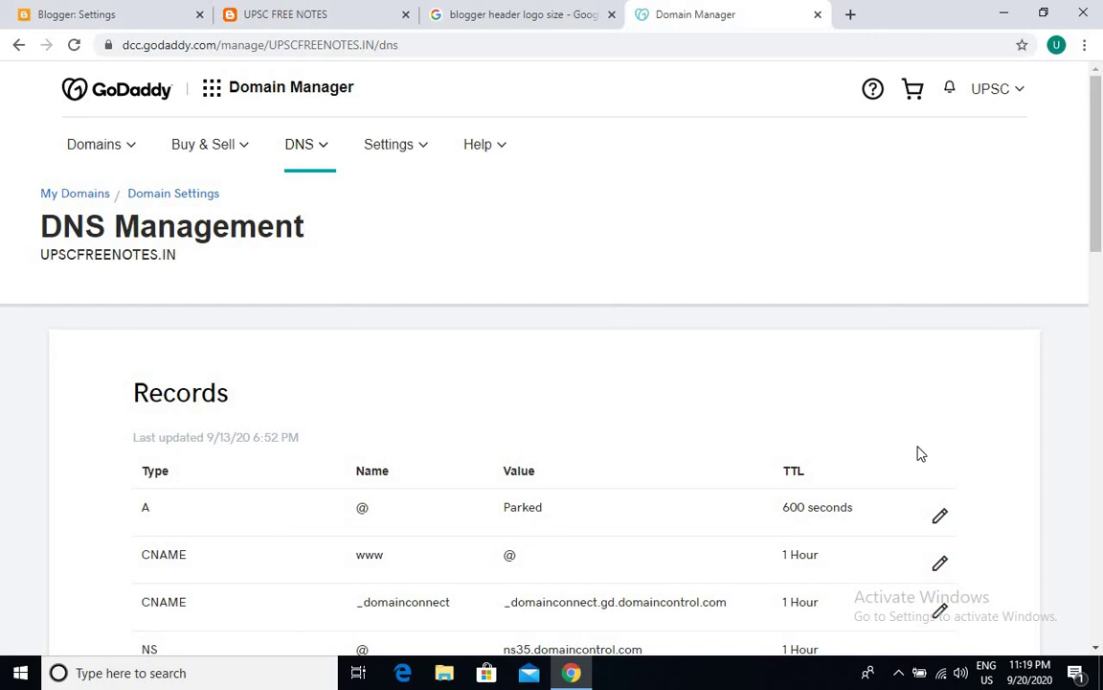
scroll(922, 460, "down", 3)
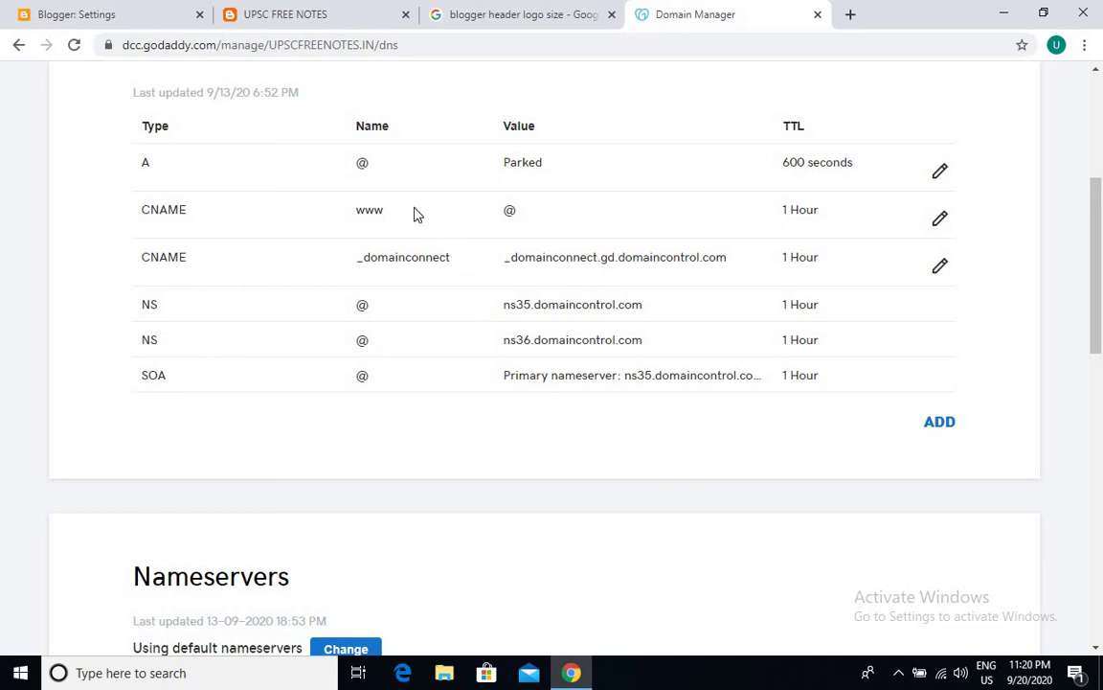
Check the CNAME entries Blogger asks for, and open the www CNAME record in GoDaddy for editing
left_click(89, 13)
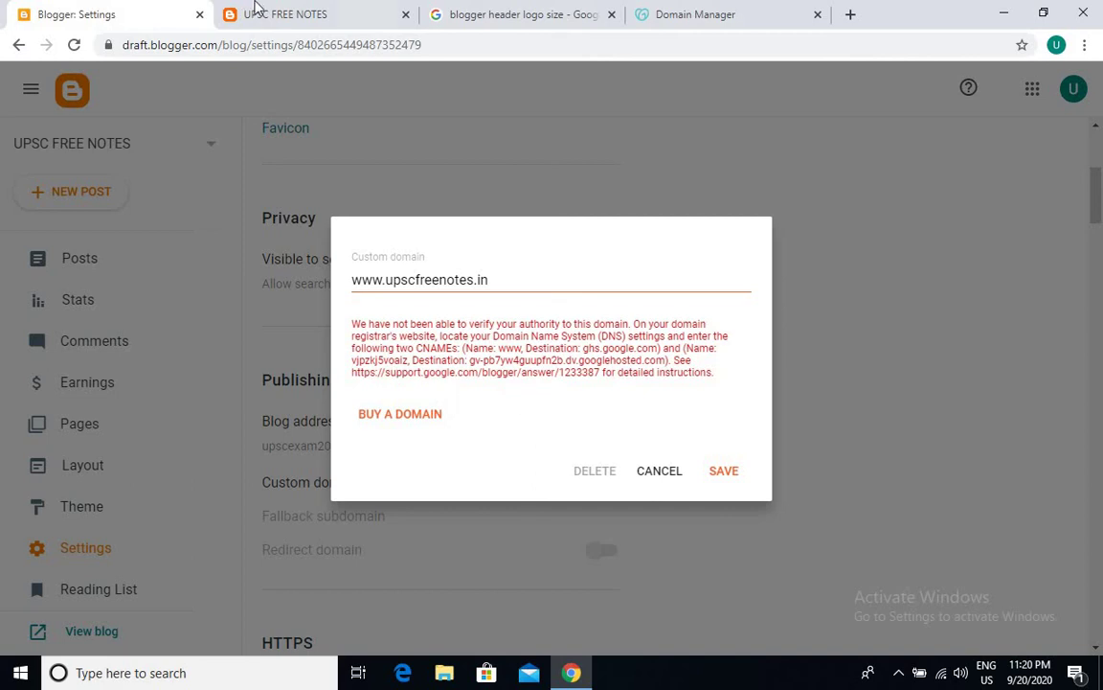
left_click(659, 16)
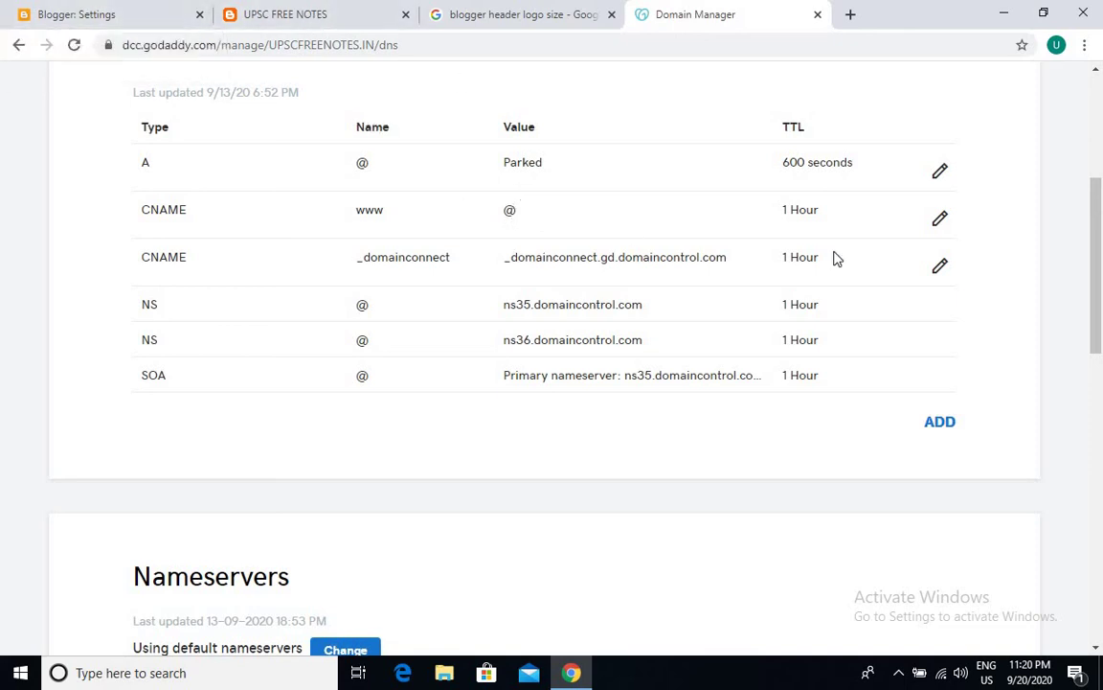
left_click(940, 221)
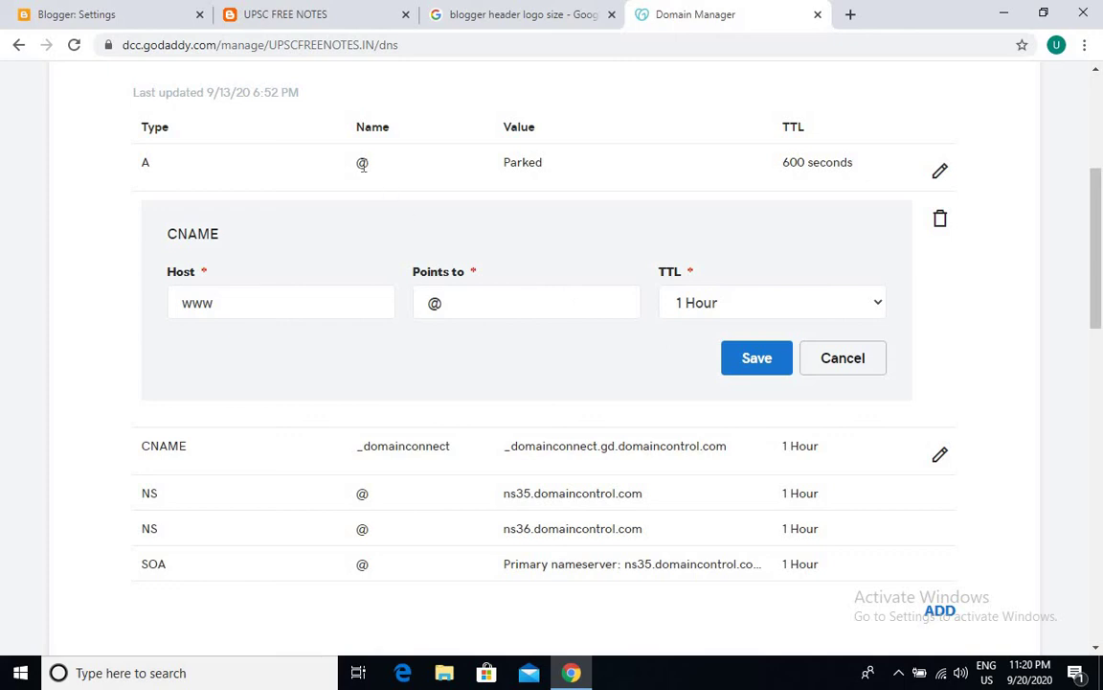
Copy the www destination ghs.google.com from the custom domain message in Blogger
left_click(278, 21)
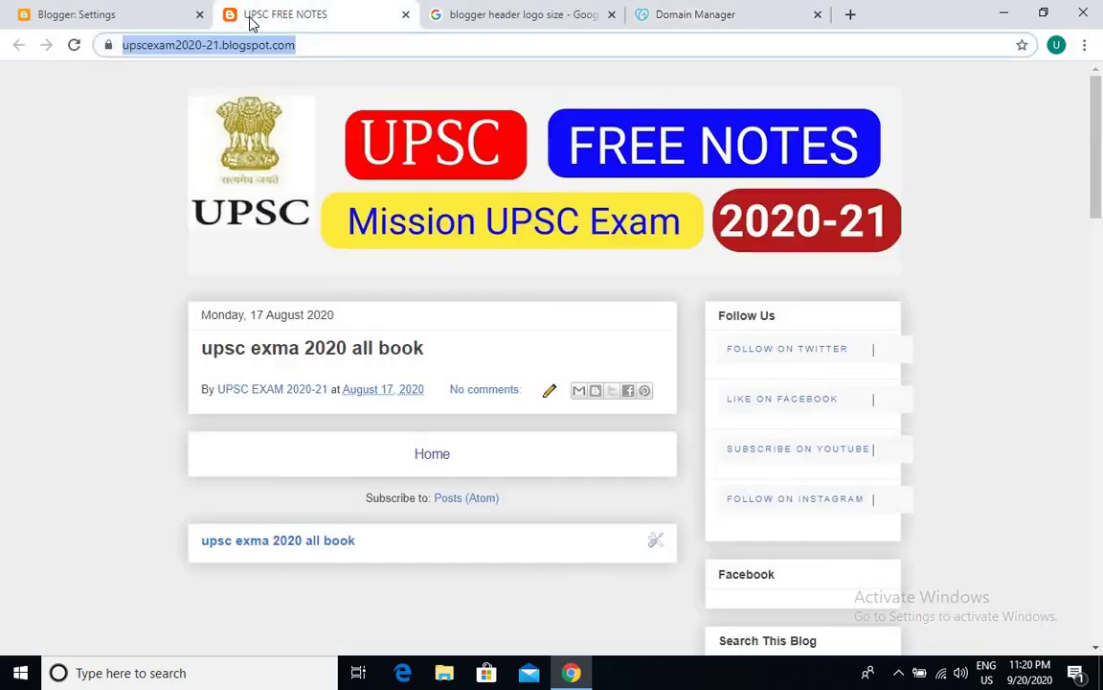
left_click(158, 16)
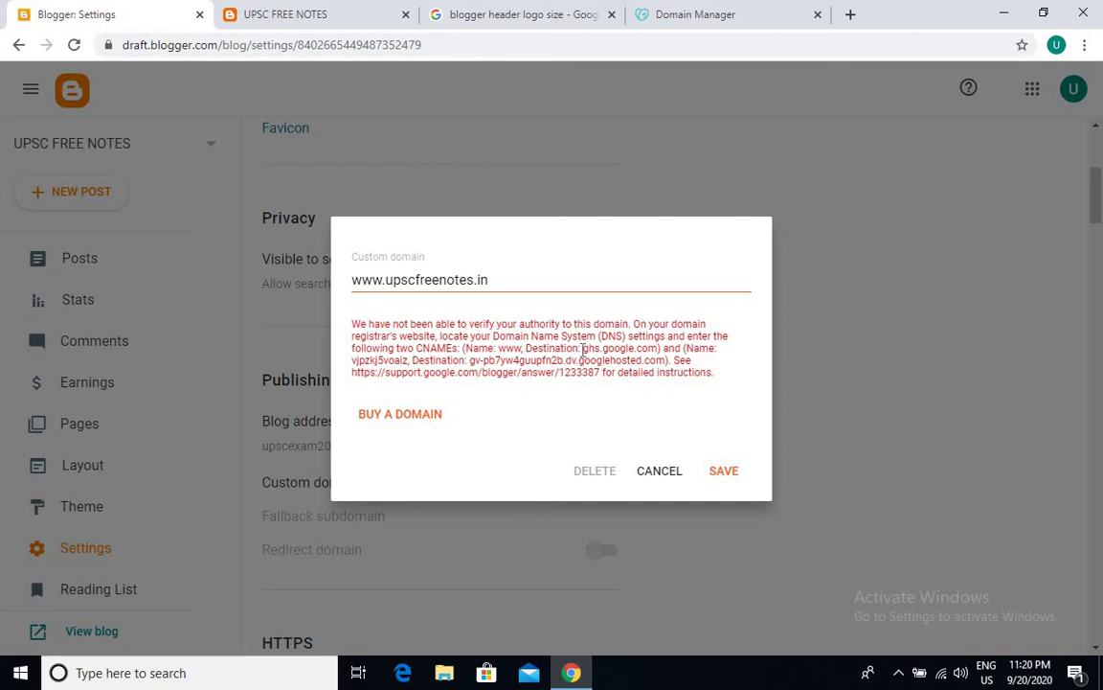
left_click_drag(584, 350, 656, 352)
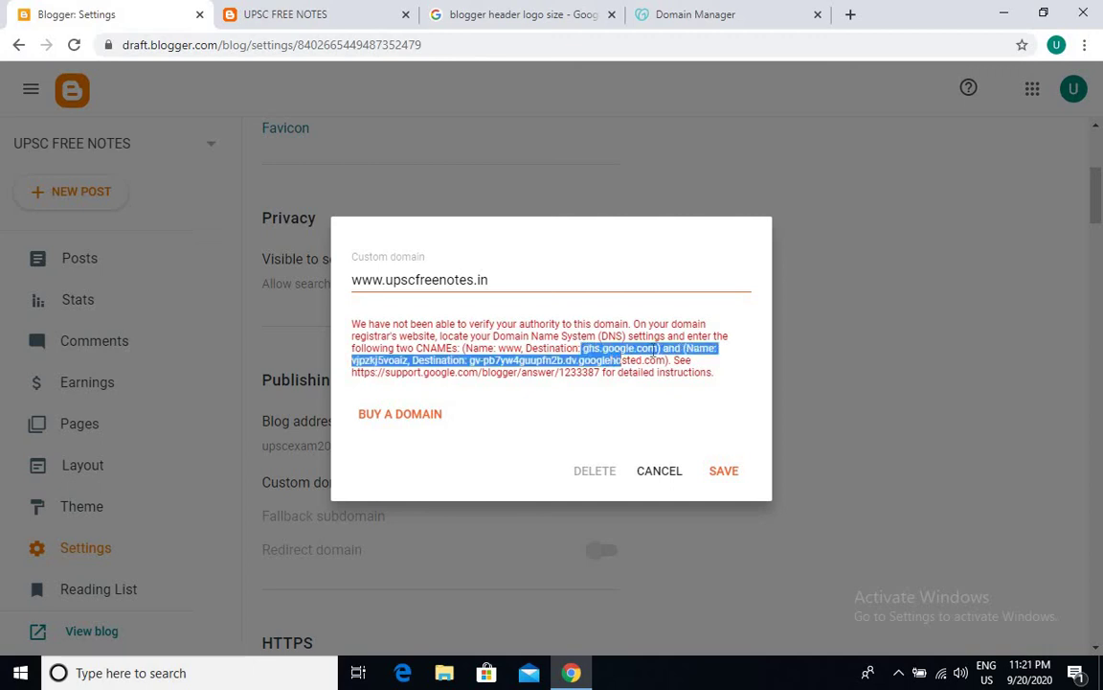
left_click(653, 349)
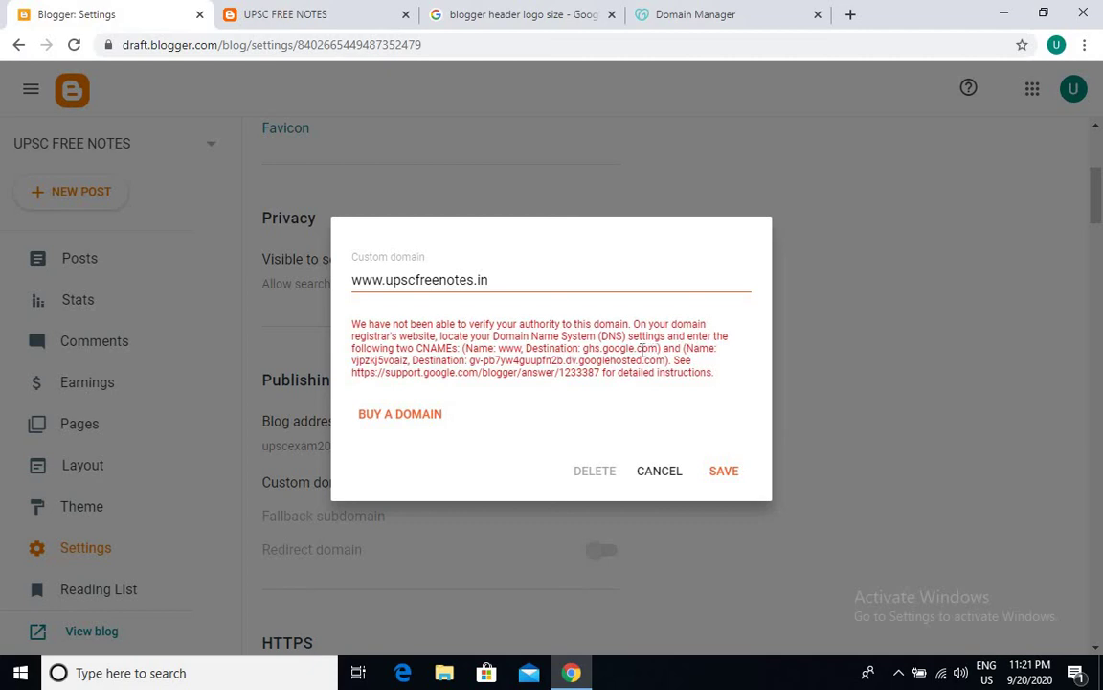
left_click_drag(653, 348, 587, 351)
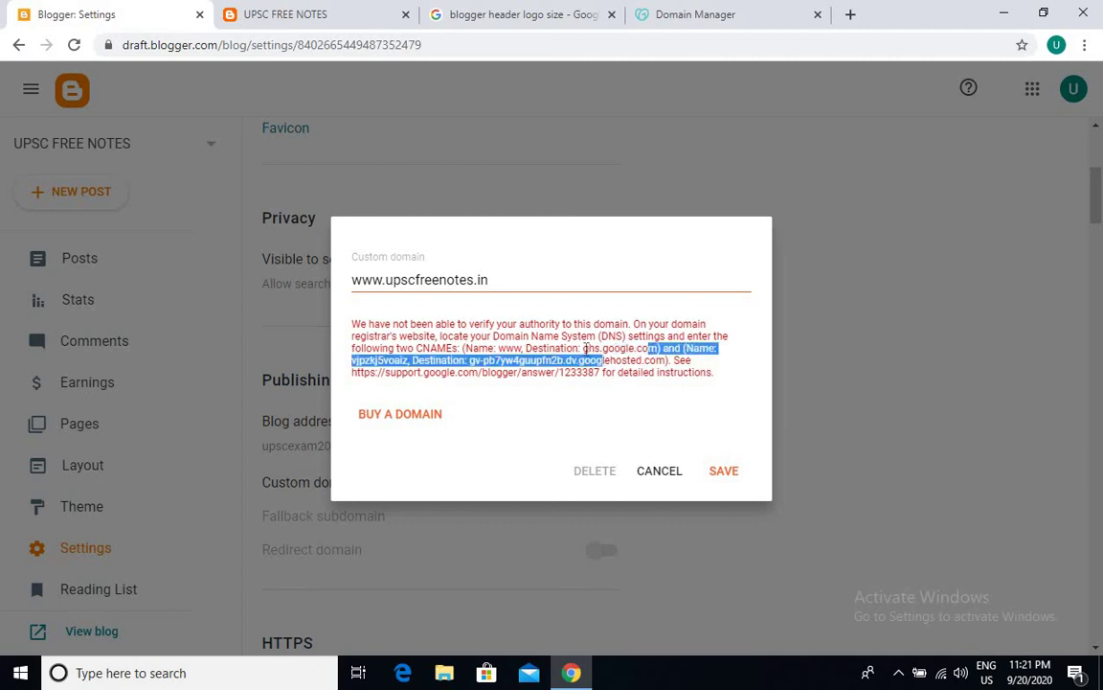
left_click(586, 348)
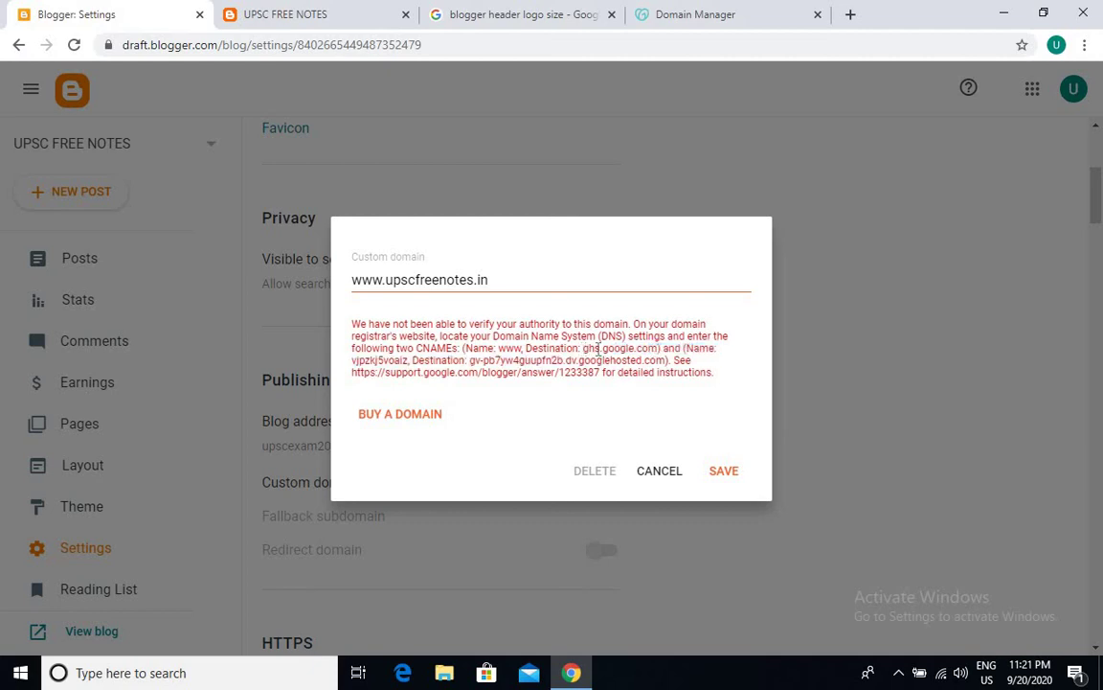
left_click_drag(585, 348, 660, 349)
key("ctrl+c")
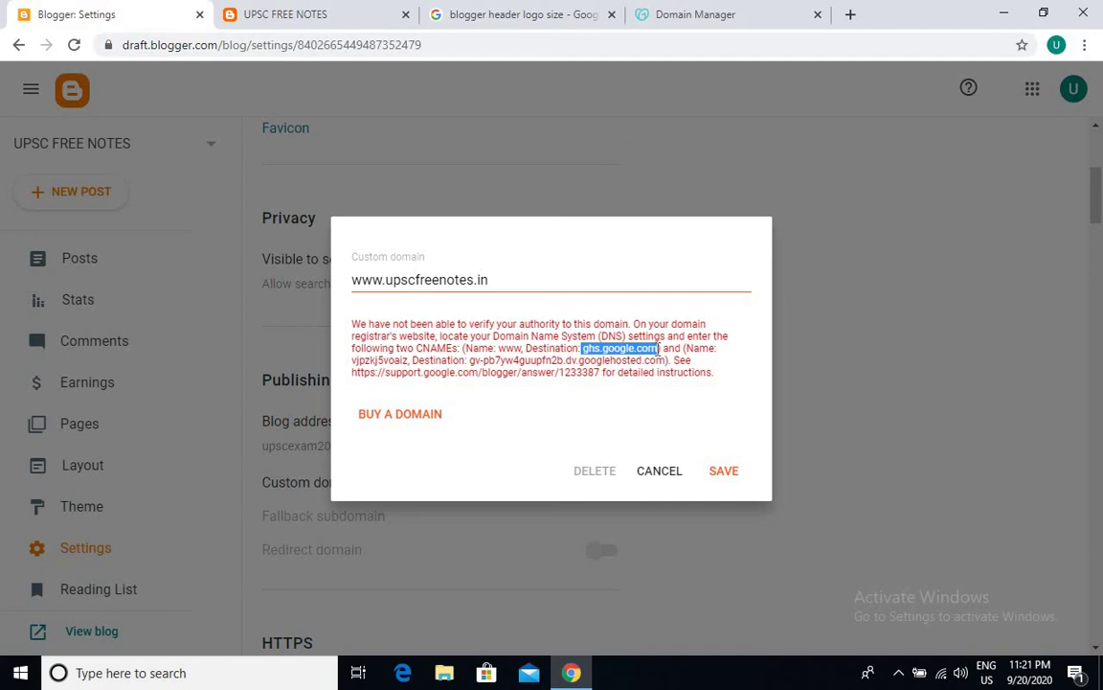
Point the www CNAME record in GoDaddy to ghs.google.com and save it
left_click(753, 19)
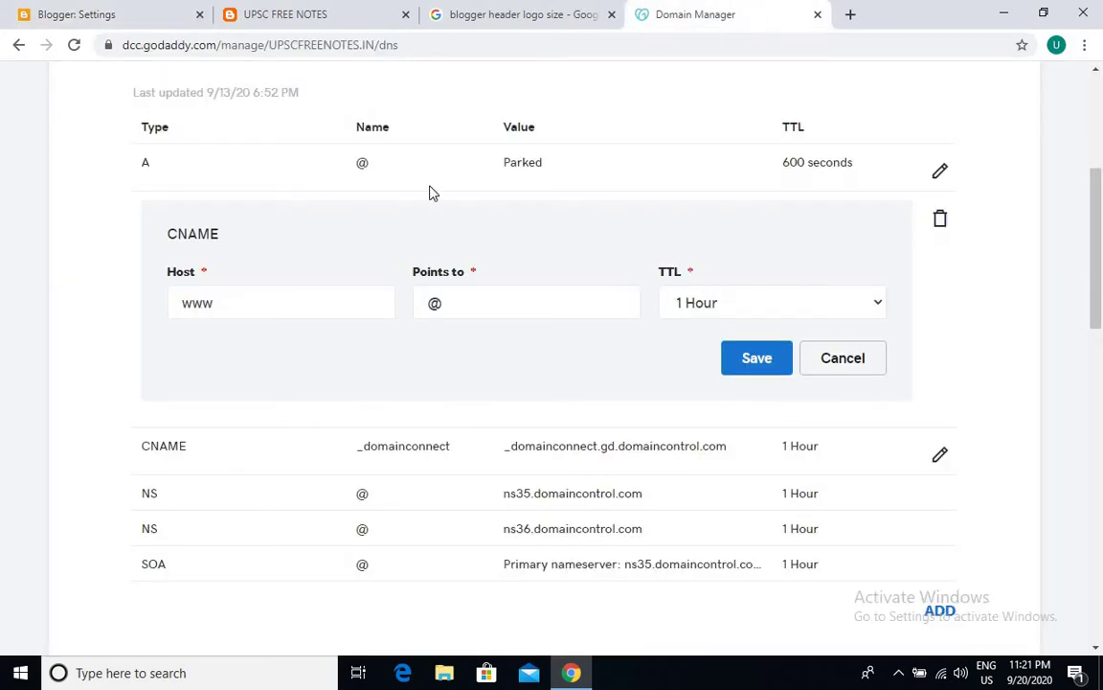
left_click(502, 301)
key("BackSpace")
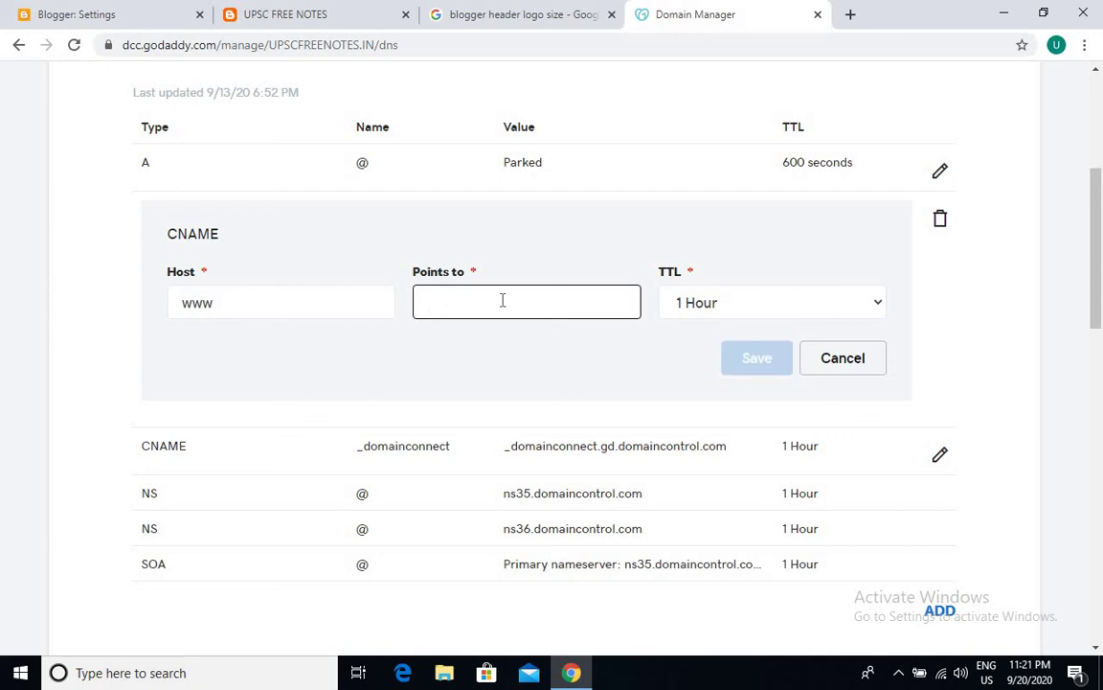
key("ctrl+v")
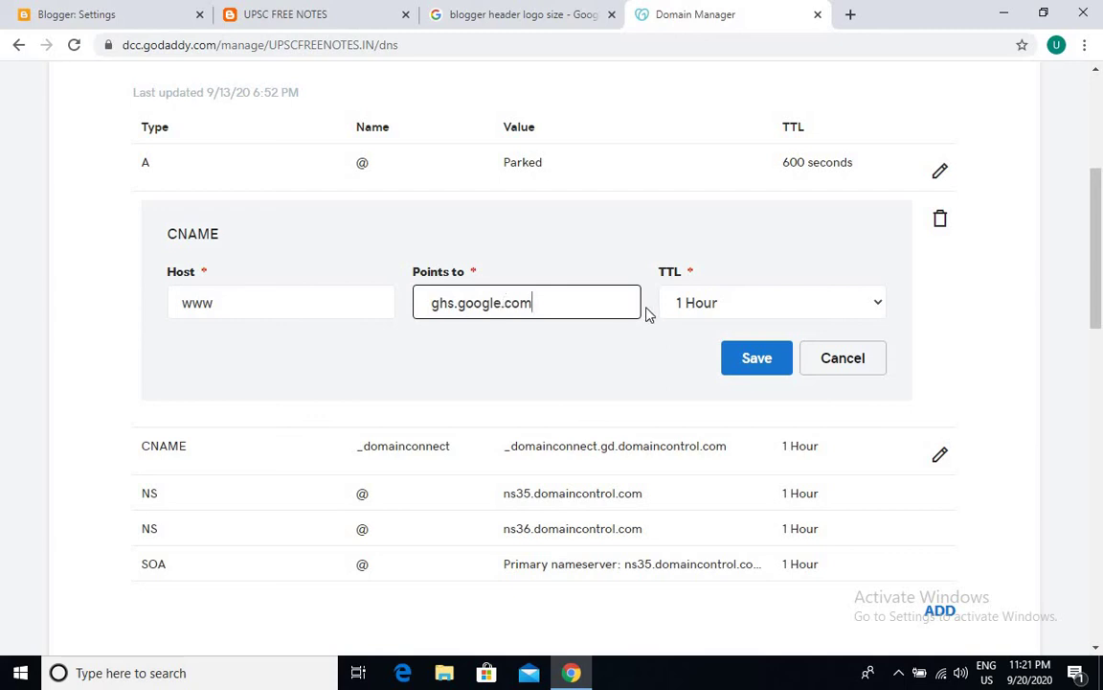
left_click(753, 355)
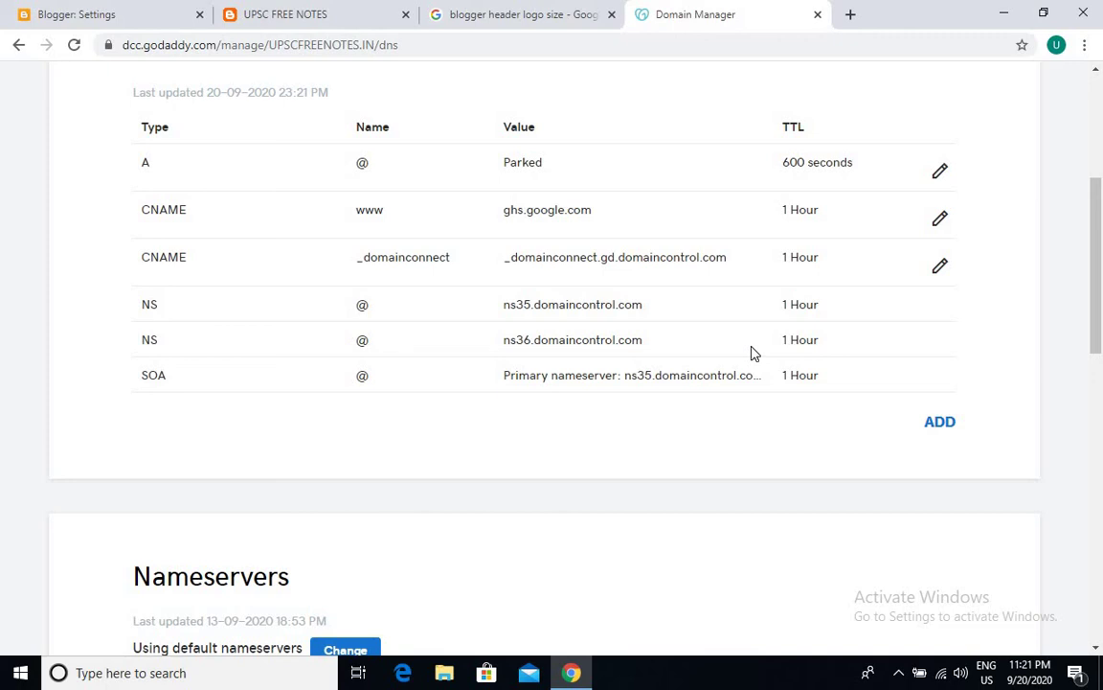
Open the _domainconnect CNAME record for editing and copy the second CNAME's verification name from Blogger's custom domain message
left_click(941, 267)
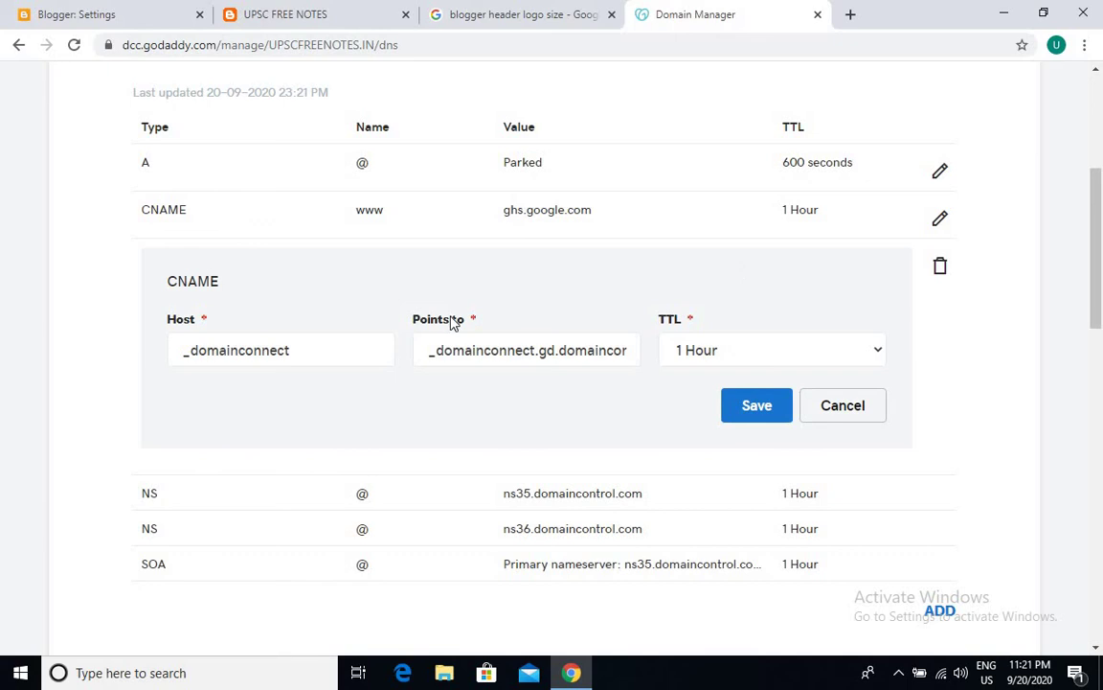
left_click(93, 15)
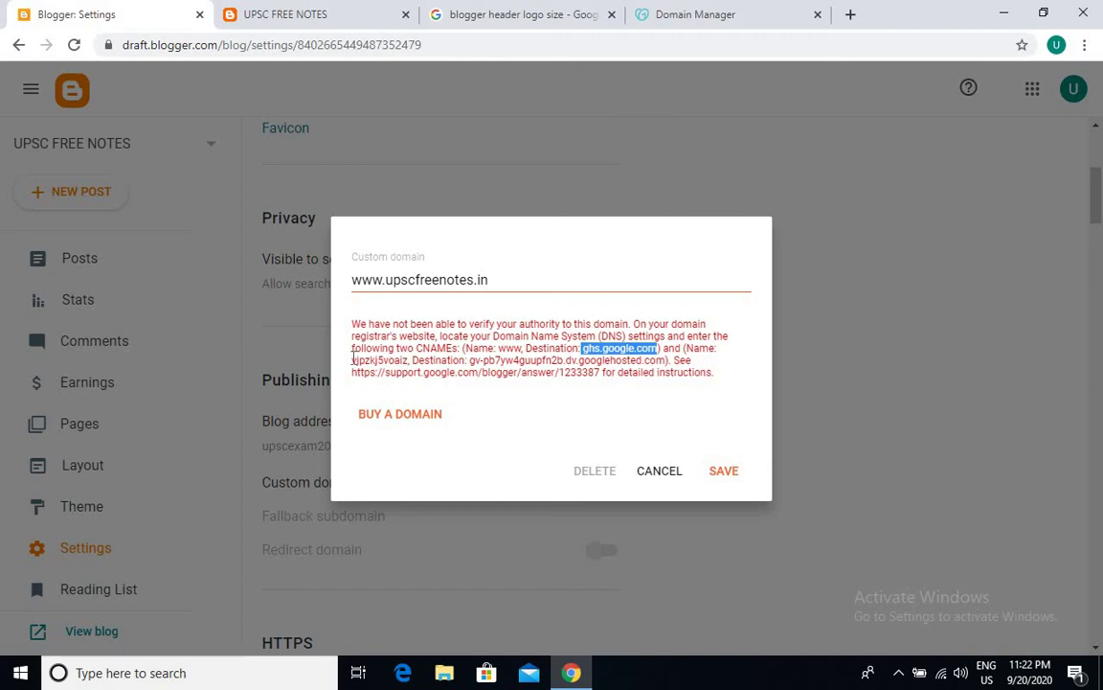
left_click_drag(353, 359, 410, 360)
key("ctrl+c")
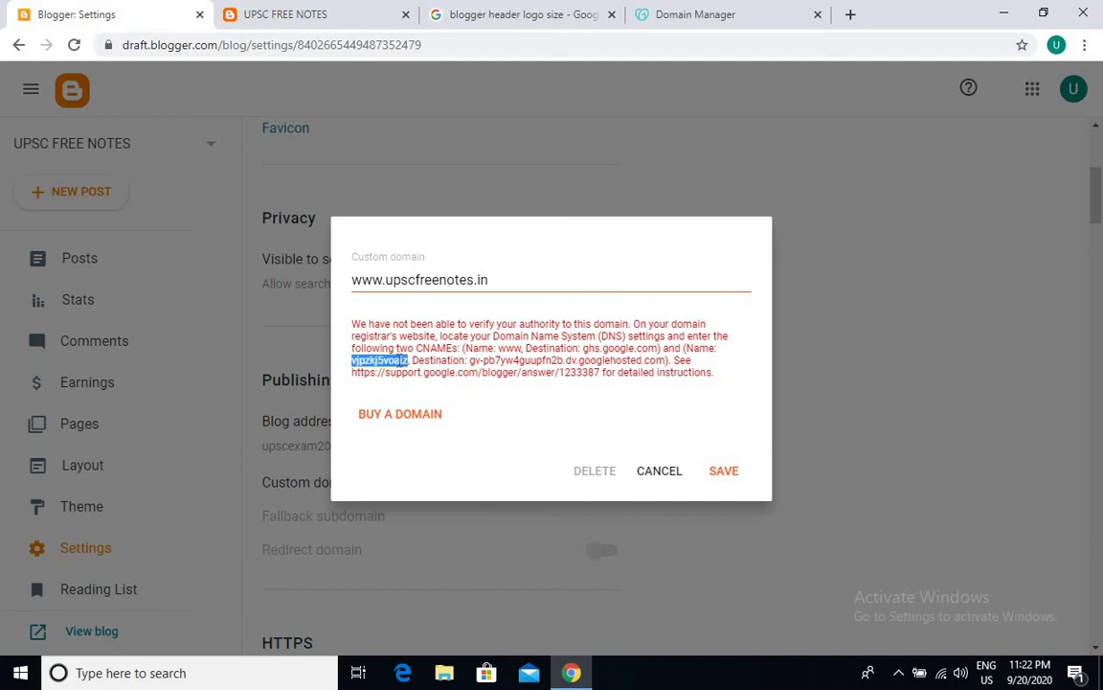
Replace the host of the _domainconnect CNAME record in GoDaddy with the copied verification name
left_click(727, 14)
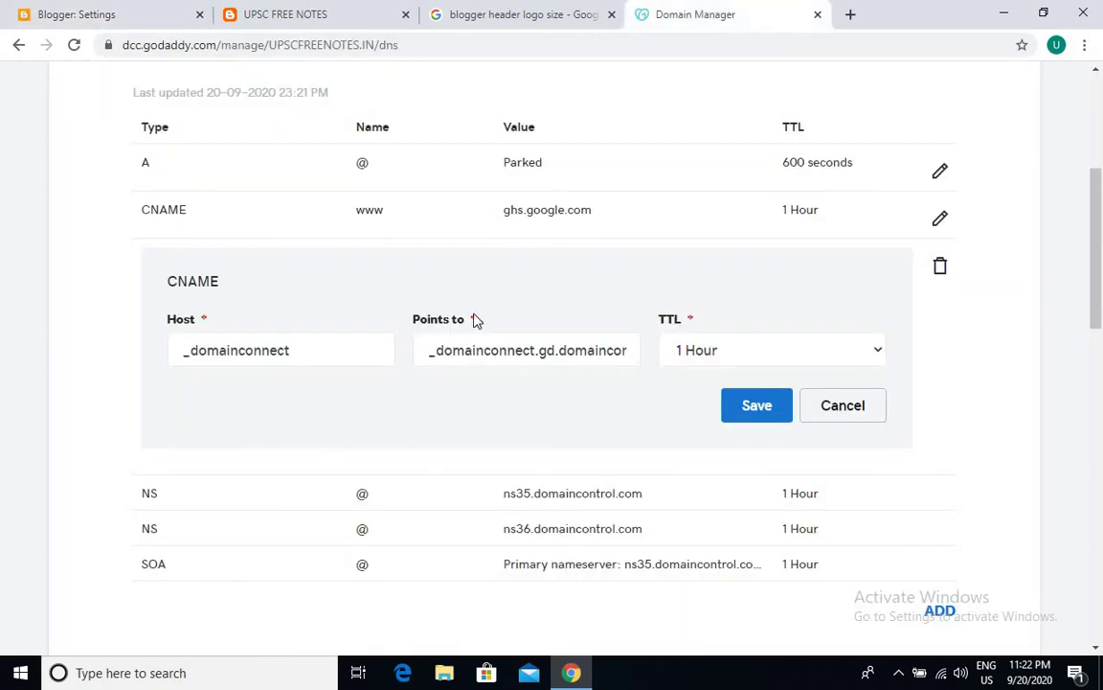
left_click(367, 354)
key("BackSpace")
key("BackSpace")
key("BackSpace")
key("BackSpace")
key("BackSpace")
key("BackSpace")
key("BackSpace")
key("BackSpace")
key("BackSpace")
key("BackSpace")
key("BackSpace")
key("BackSpace")
key("BackSpace")
key("BackSpace")
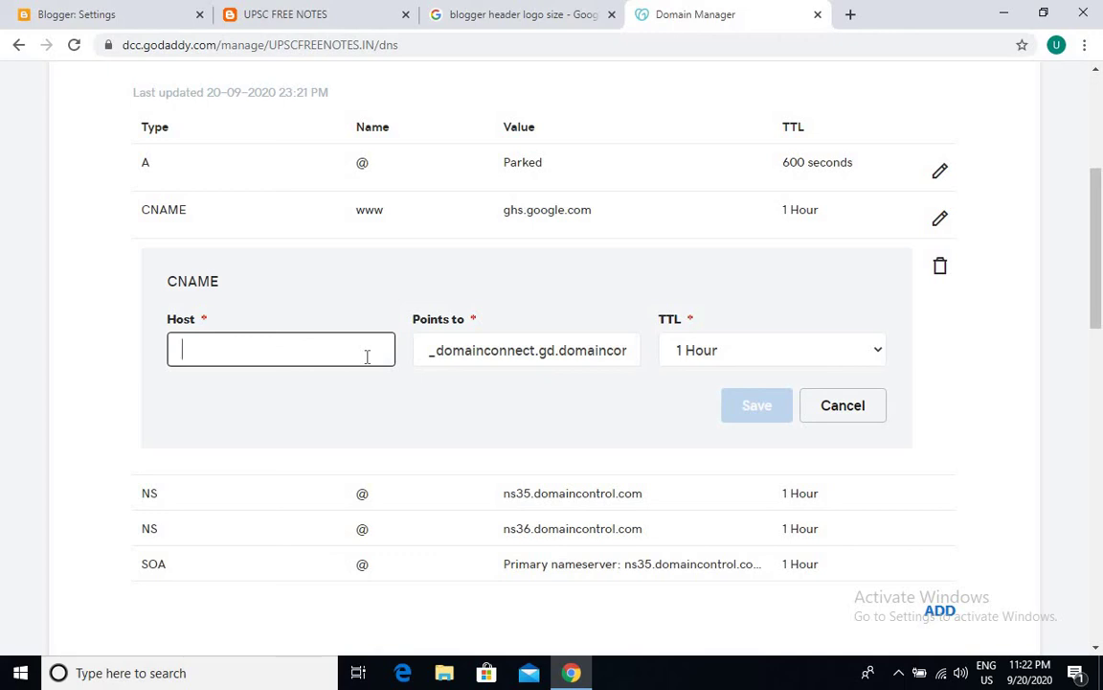
key("ctrl+v")
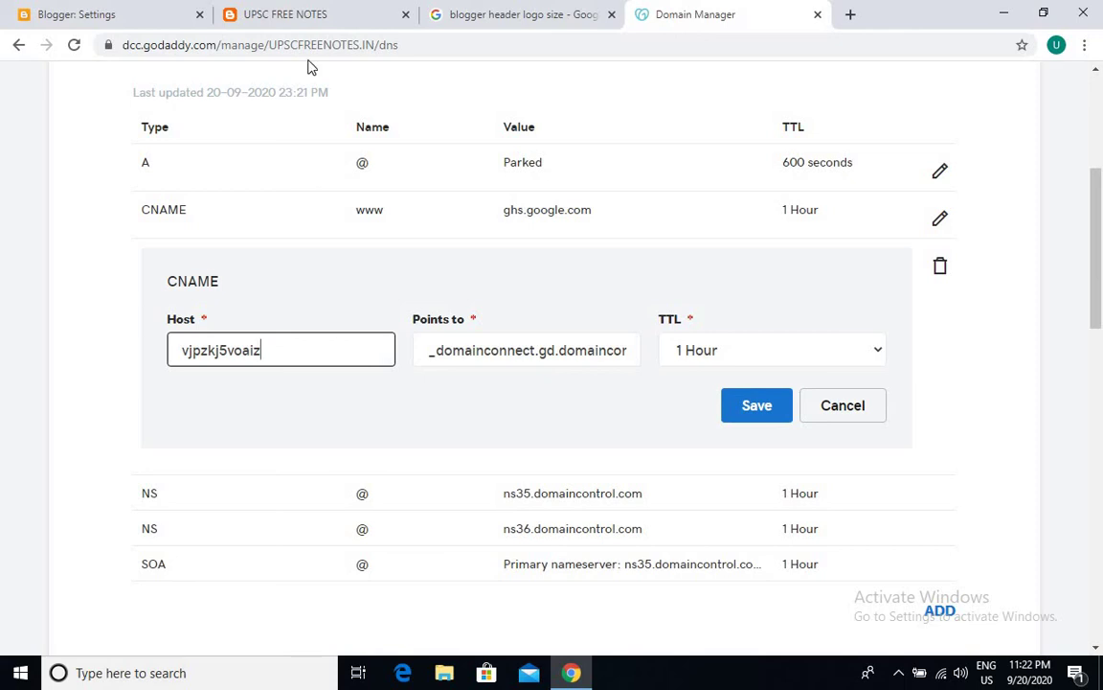
Copy the second CNAME's verification destination from the custom domain message in Blogger
left_click(167, 10)
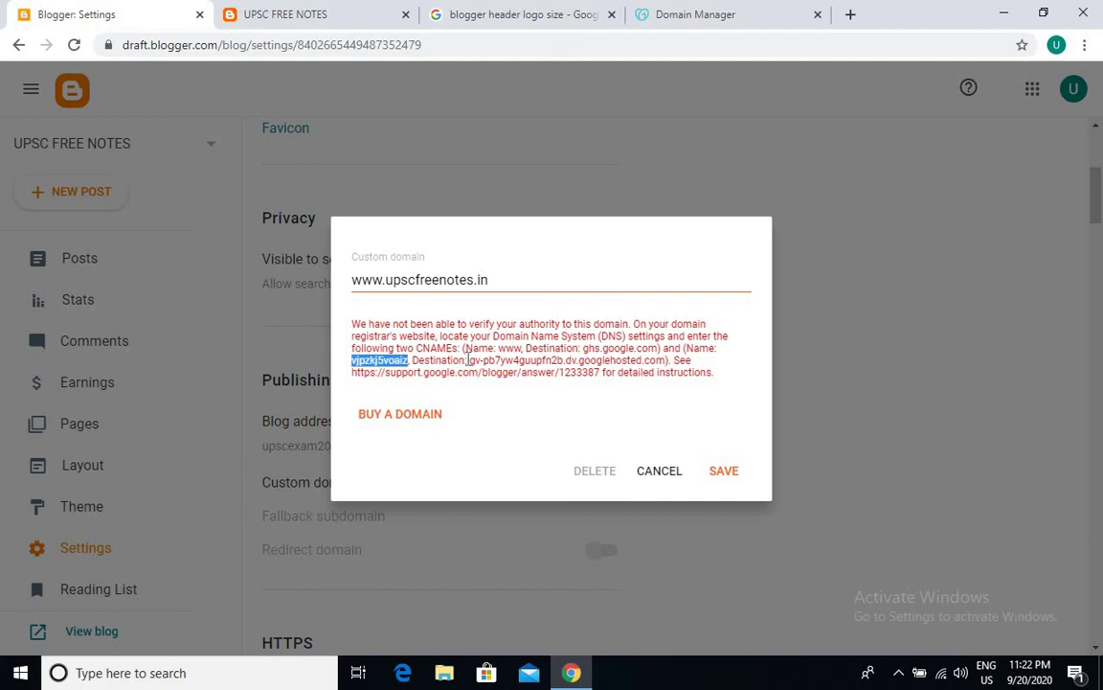
left_click_drag(467, 359, 652, 359)
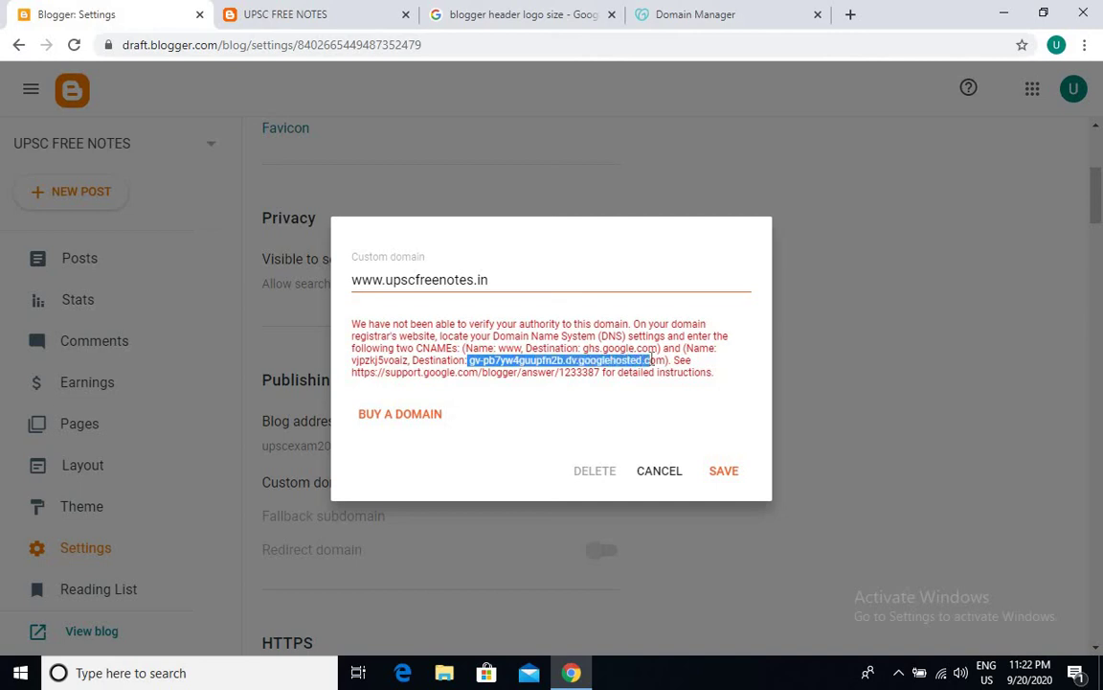
left_click_drag(653, 360, 668, 360)
Replace the destination of the second CNAME record in GoDaddy with the copied verification destination and save the record
left_click(536, 14)
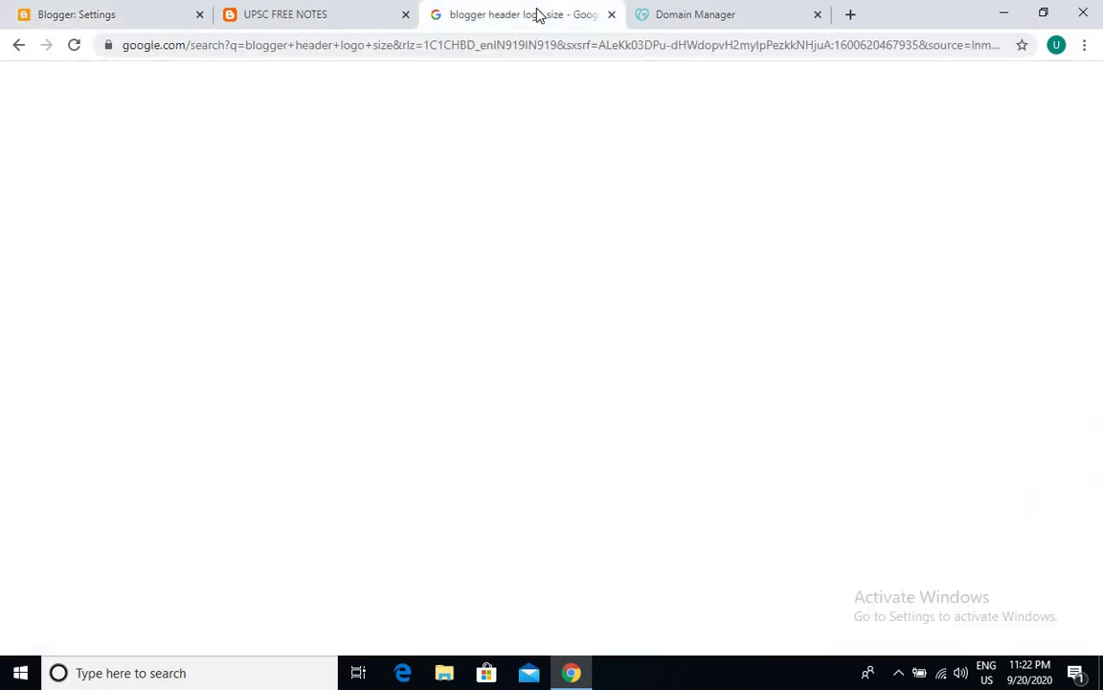
left_click(652, 17)
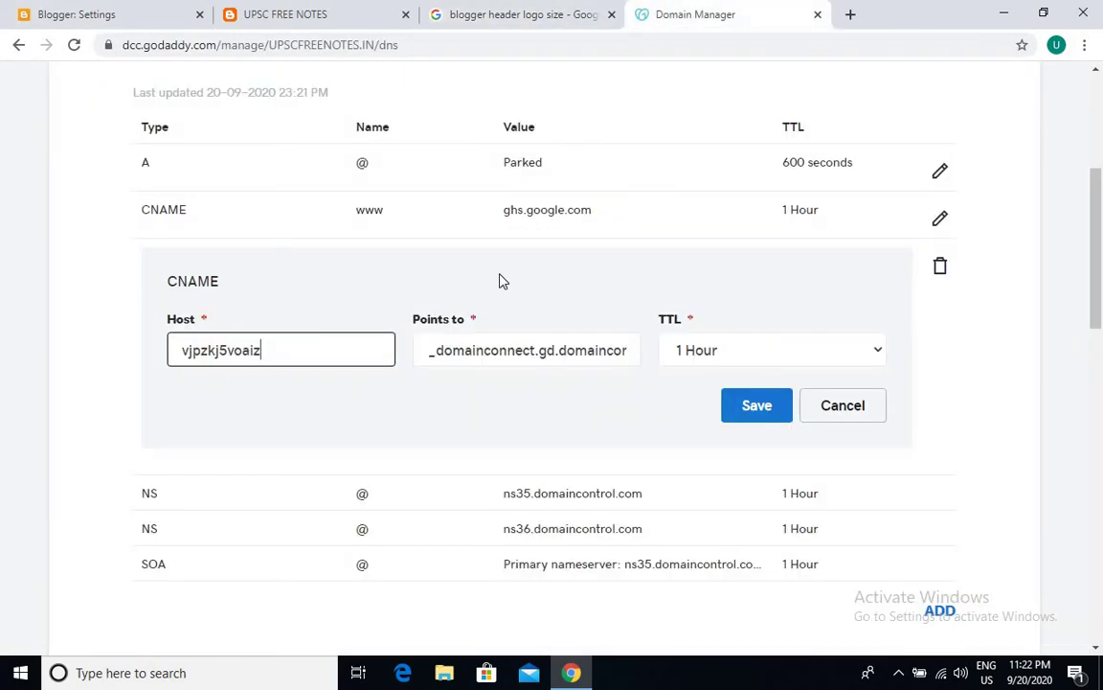
left_click(546, 350)
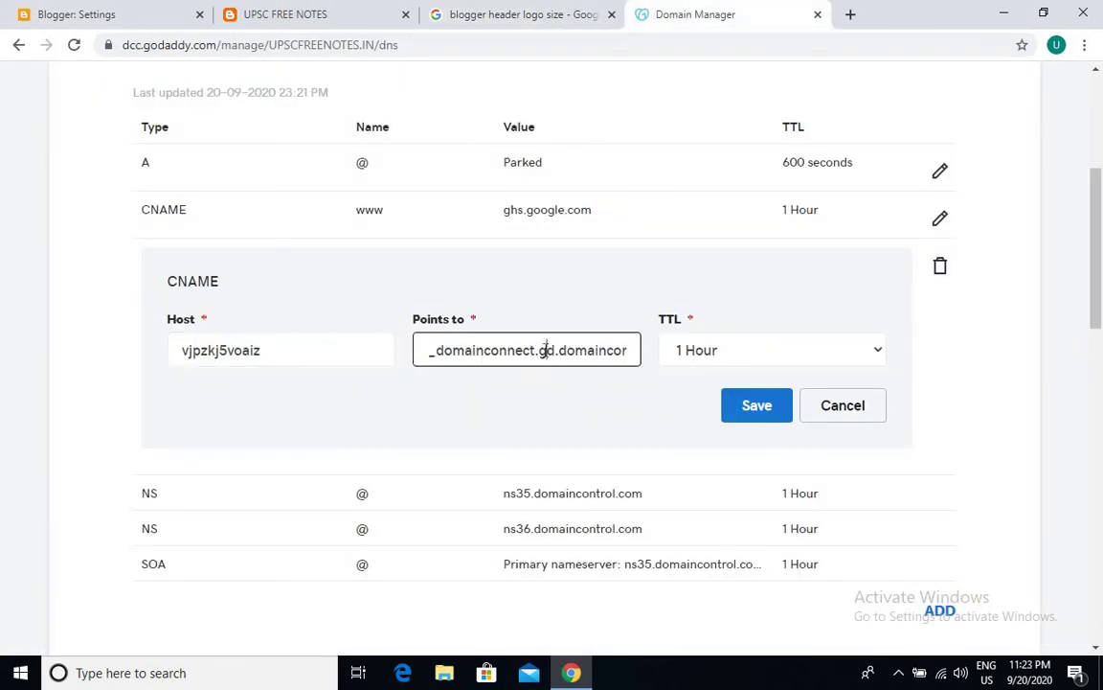
key("ctrl+a")
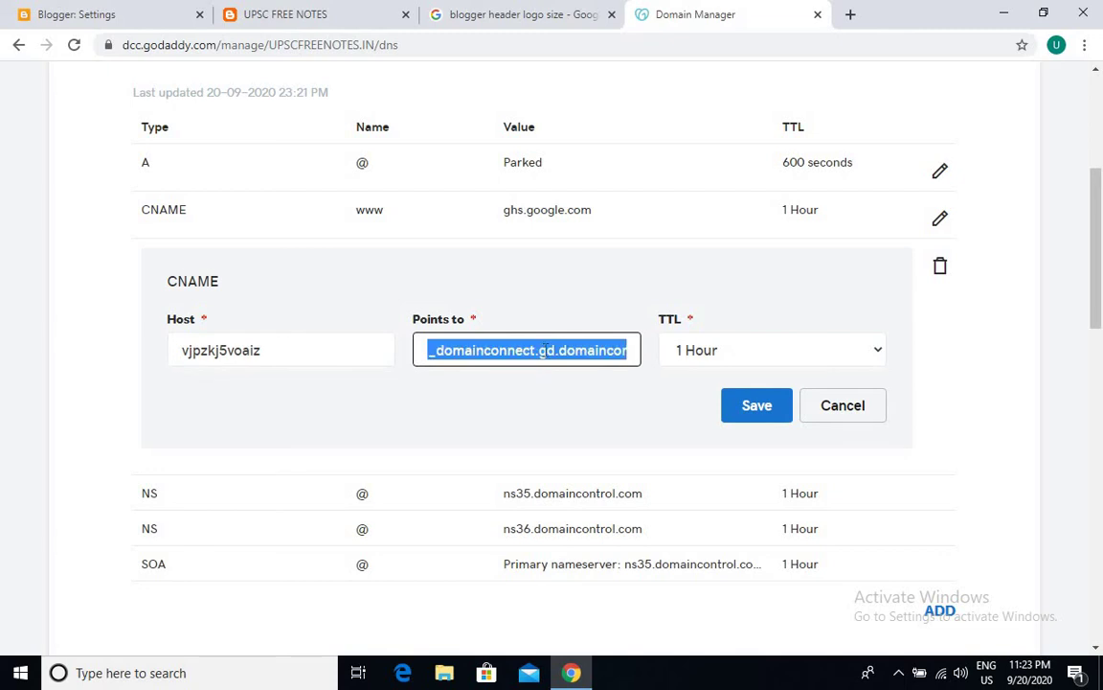
type("guupfn2b.dv.googlehosted.com")
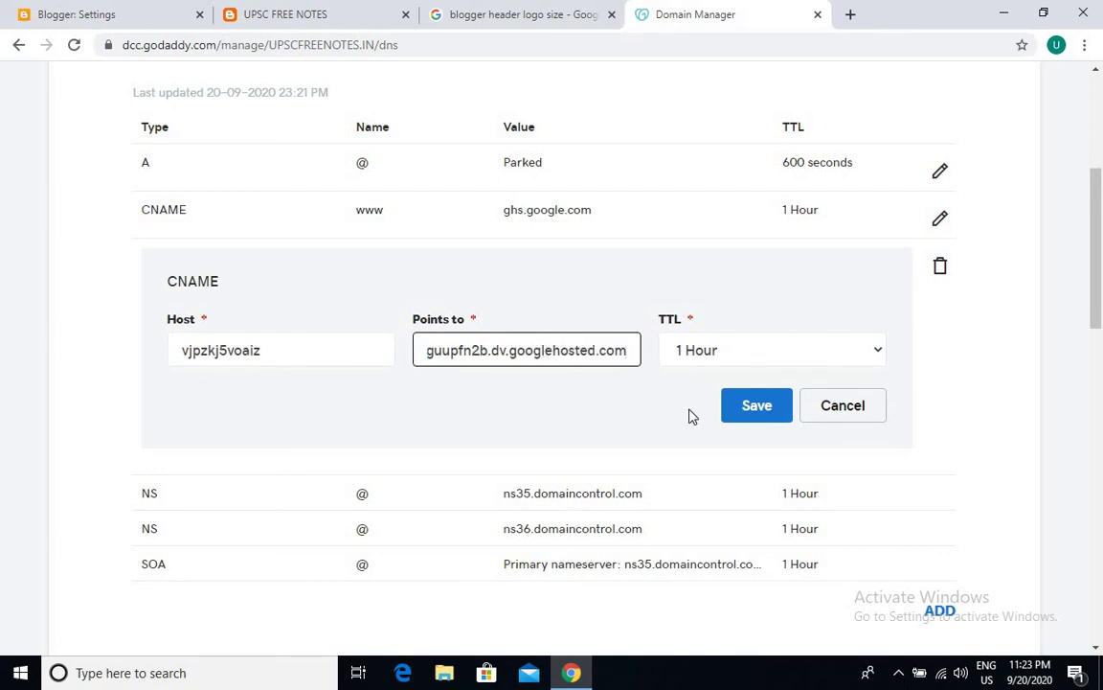
left_click(749, 412)
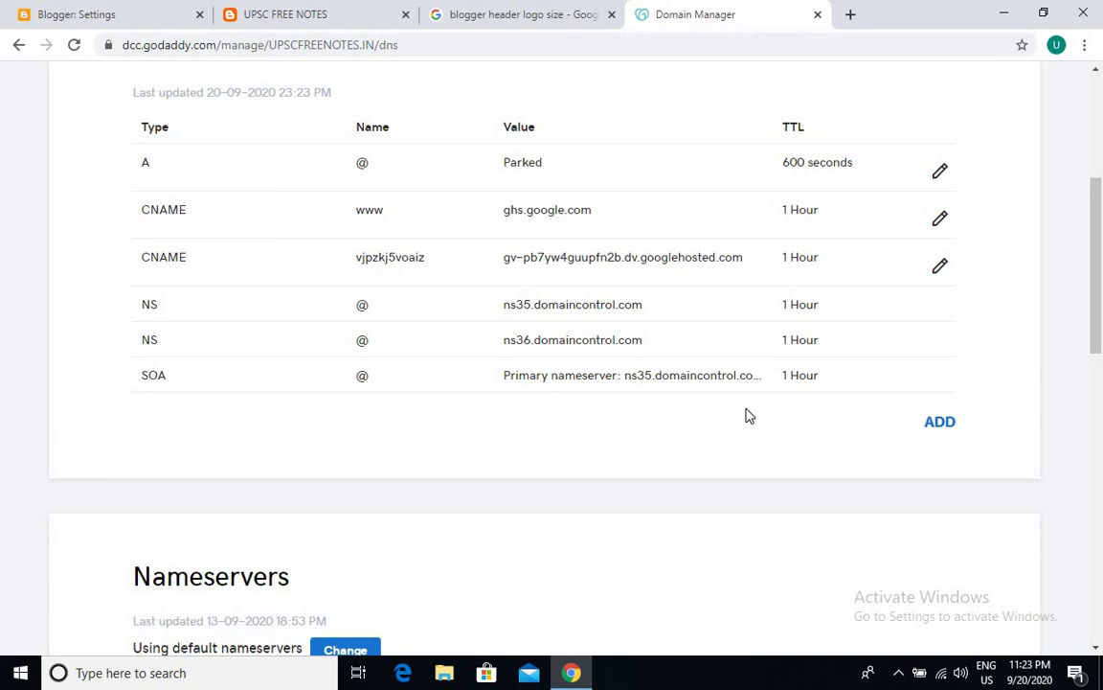
left_click_drag(749, 416, 691, 382)
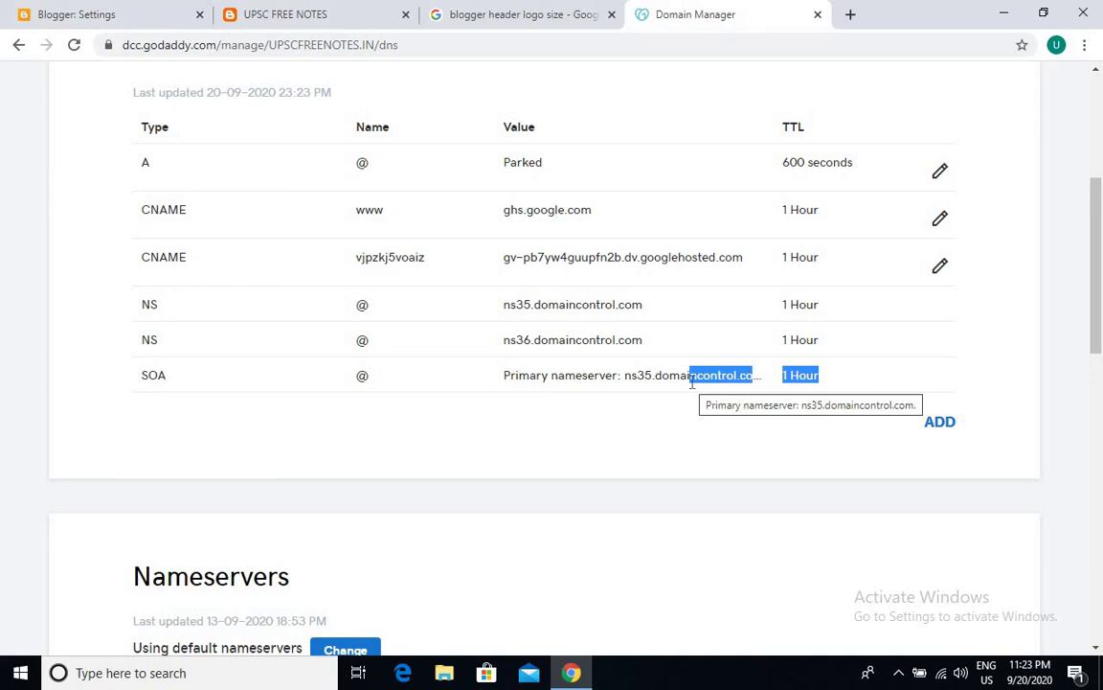
left_click(69, 12)
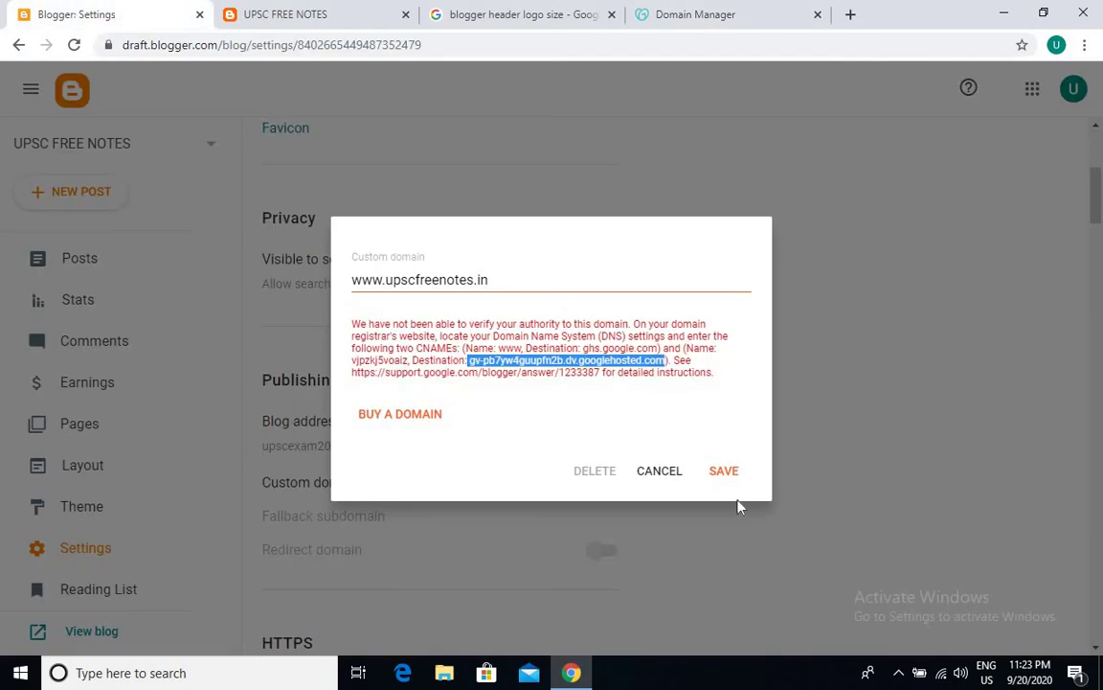
left_click(723, 470)
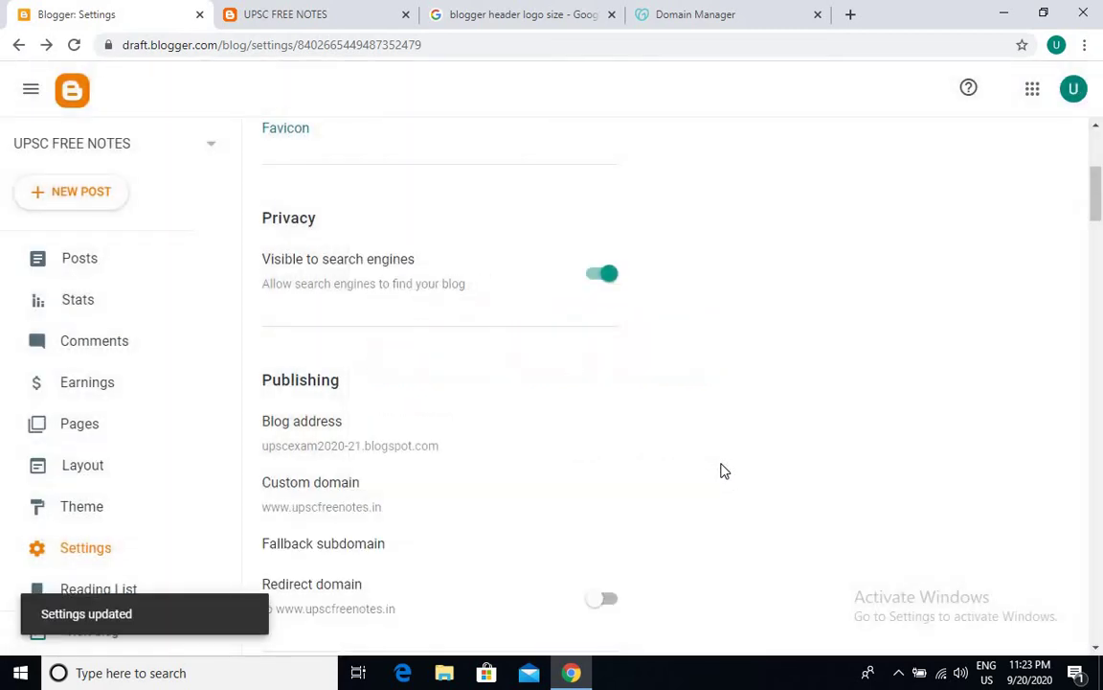
left_click(600, 602)
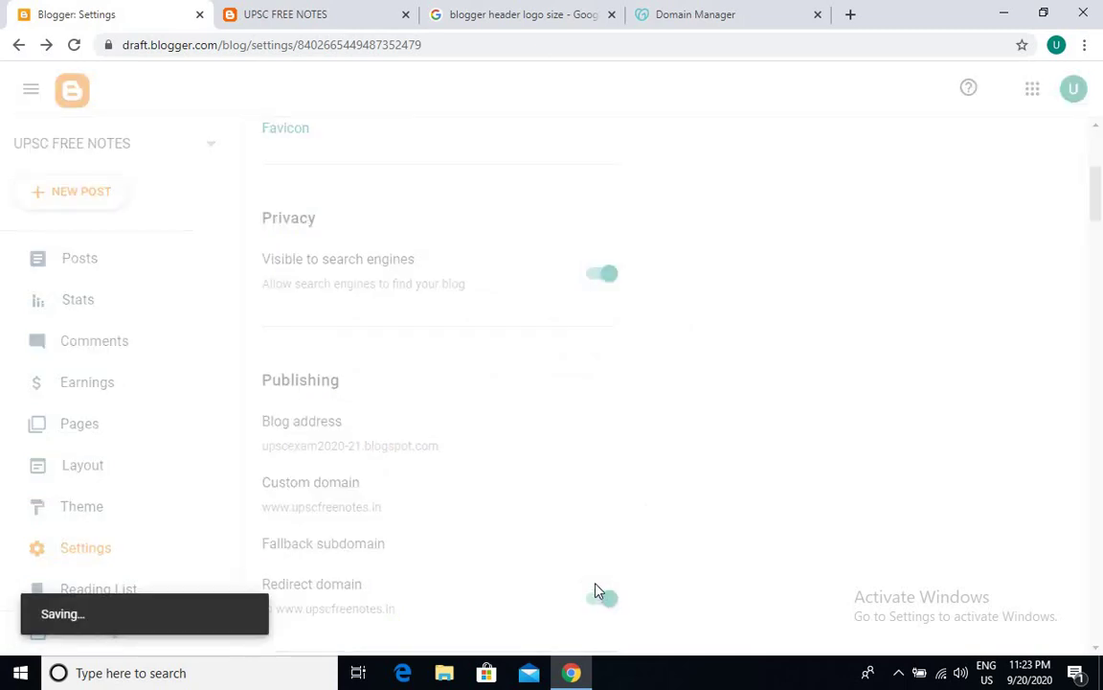
Turn on HTTPS availability for the blog and check the HTTPS redirect setting
scroll(587, 554, "down", 2)
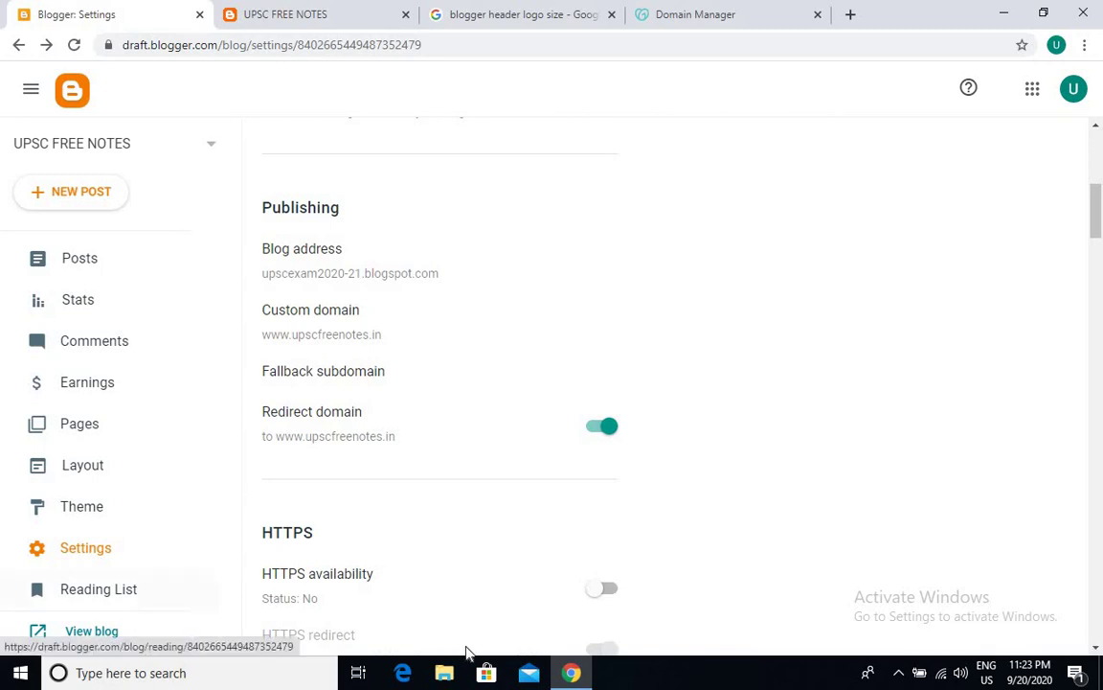
left_click(609, 598)
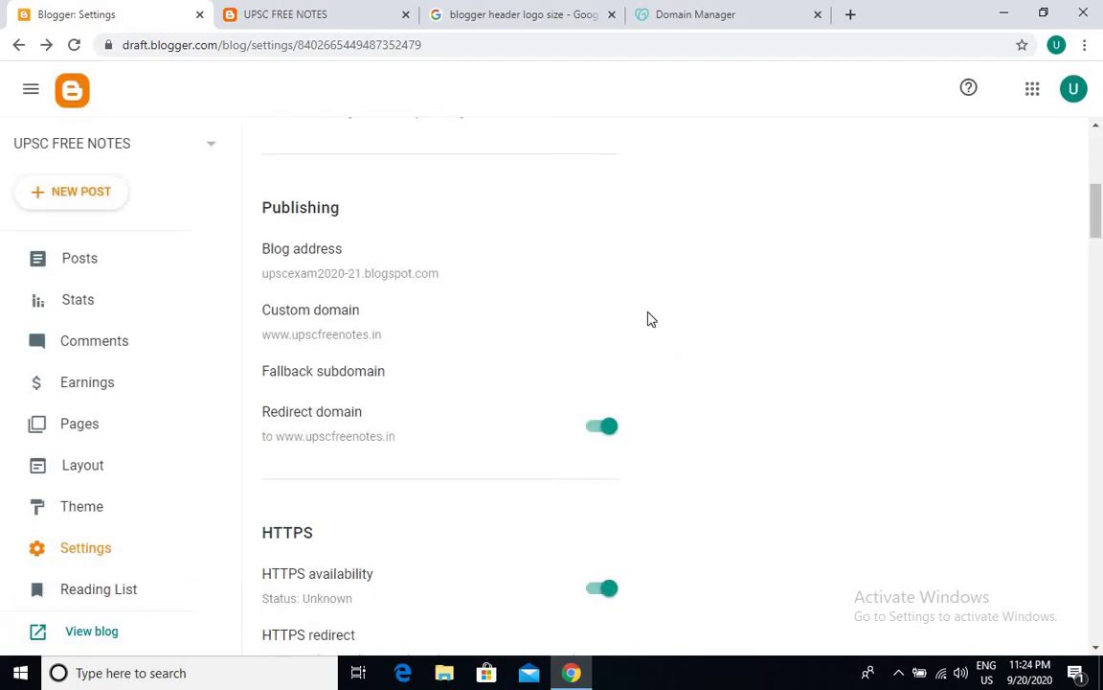
scroll(695, 353, "down", 5)
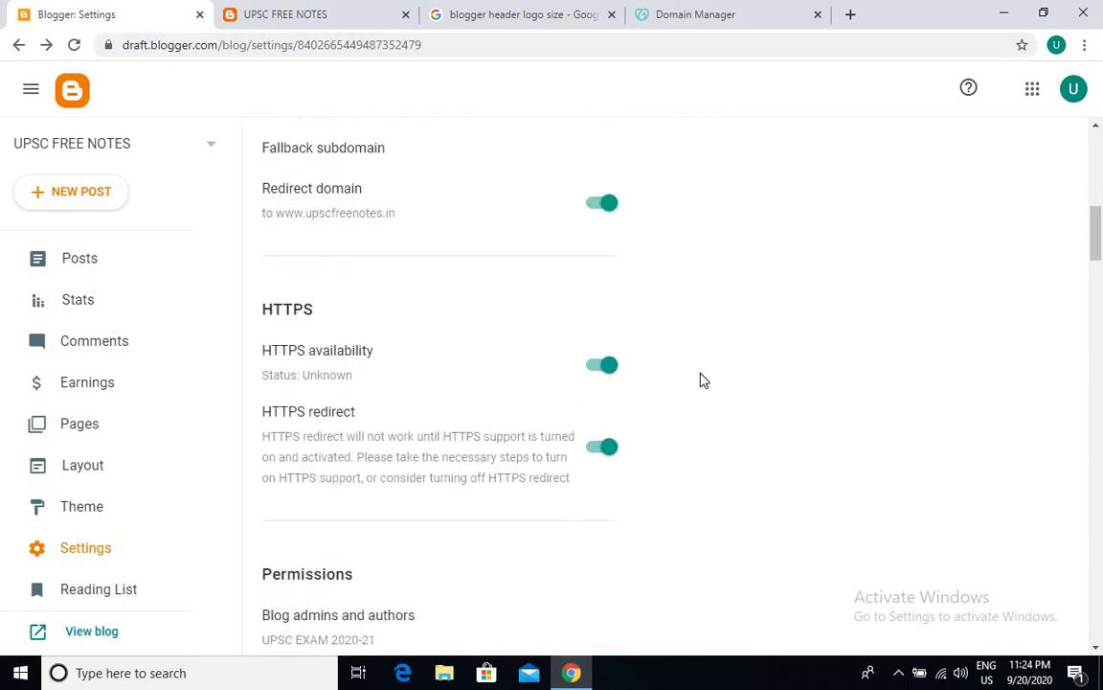
scroll(700, 381, "up", 2)
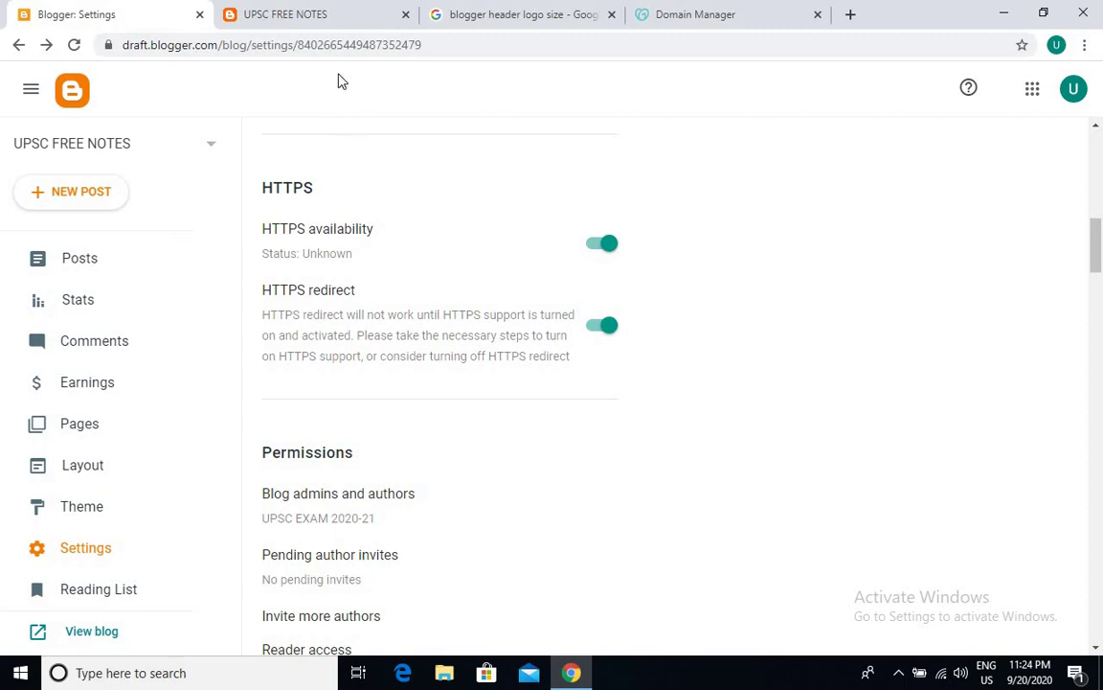
Open the published blog at its custom domain and reload the page to test the connection
left_click(109, 632)
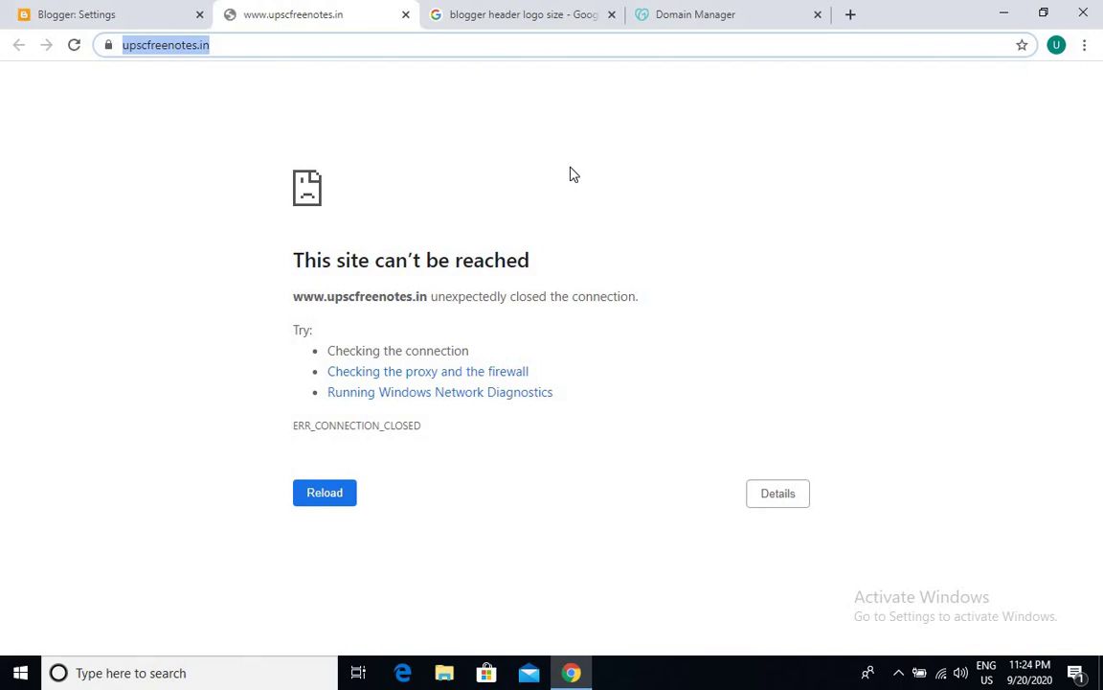
left_click(570, 175)
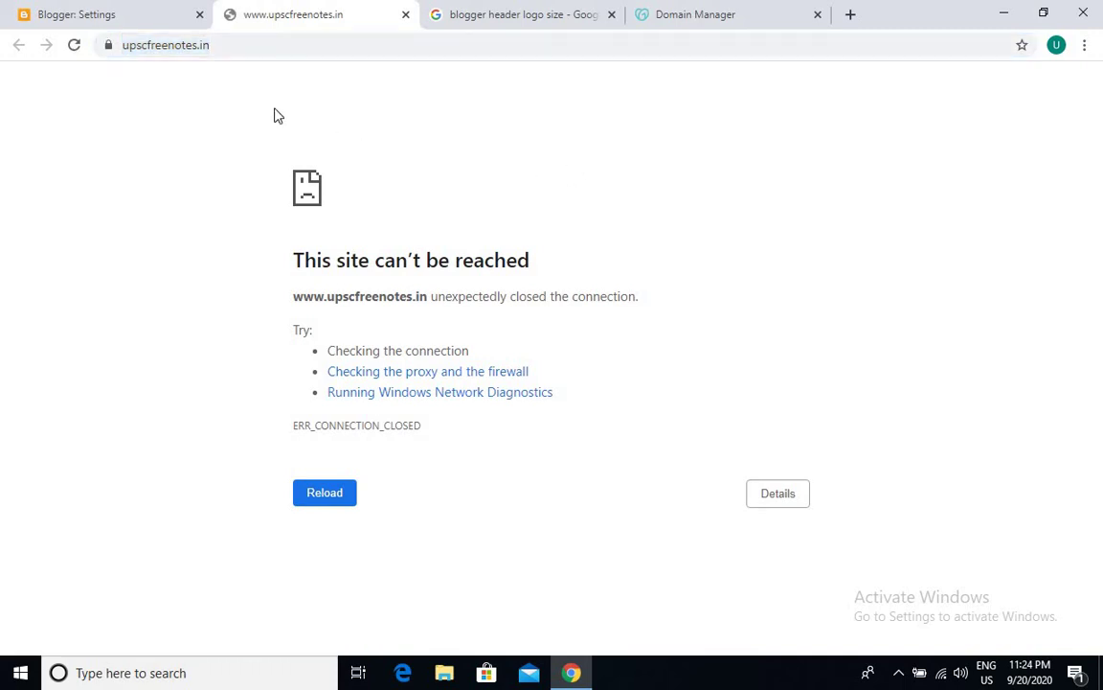
left_click(73, 46)
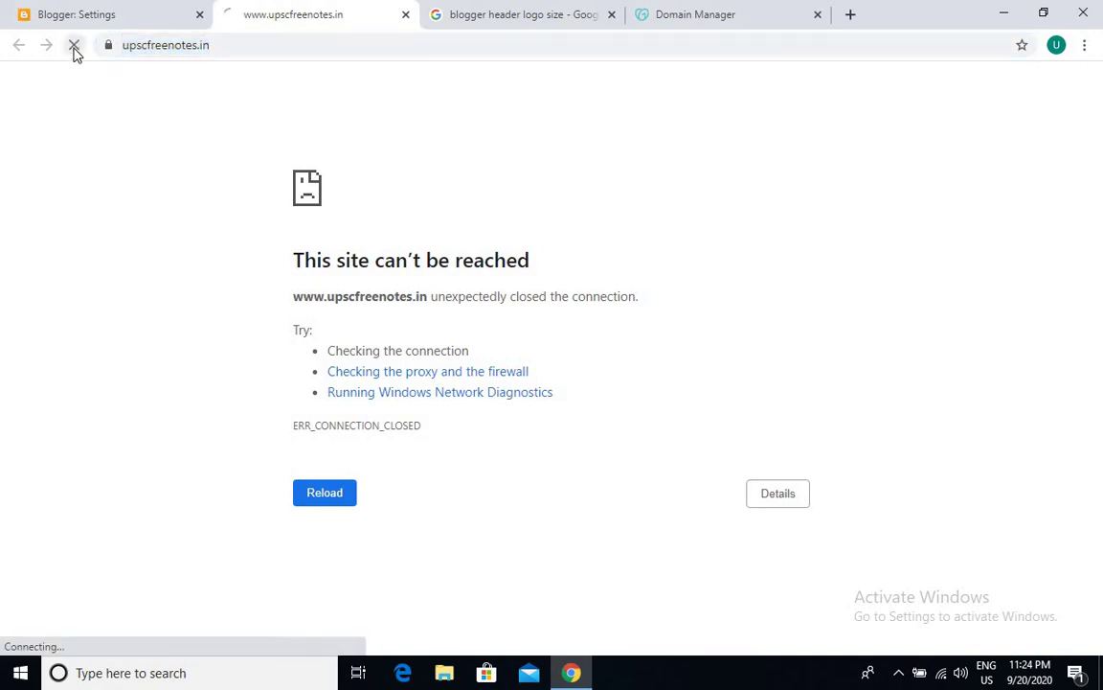